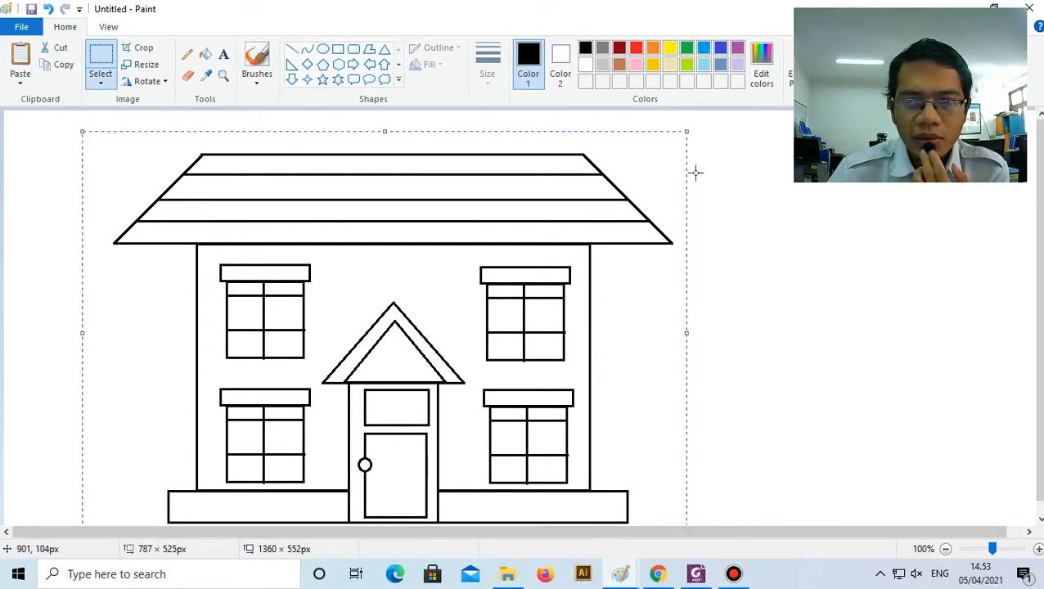
{"action": "left_click_drag", "start_coordinate": [689, 133], "coordinate": [398, 414]}
{"action": "left_click_drag", "start_coordinate": [250, 456], "coordinate": [170, 174]}
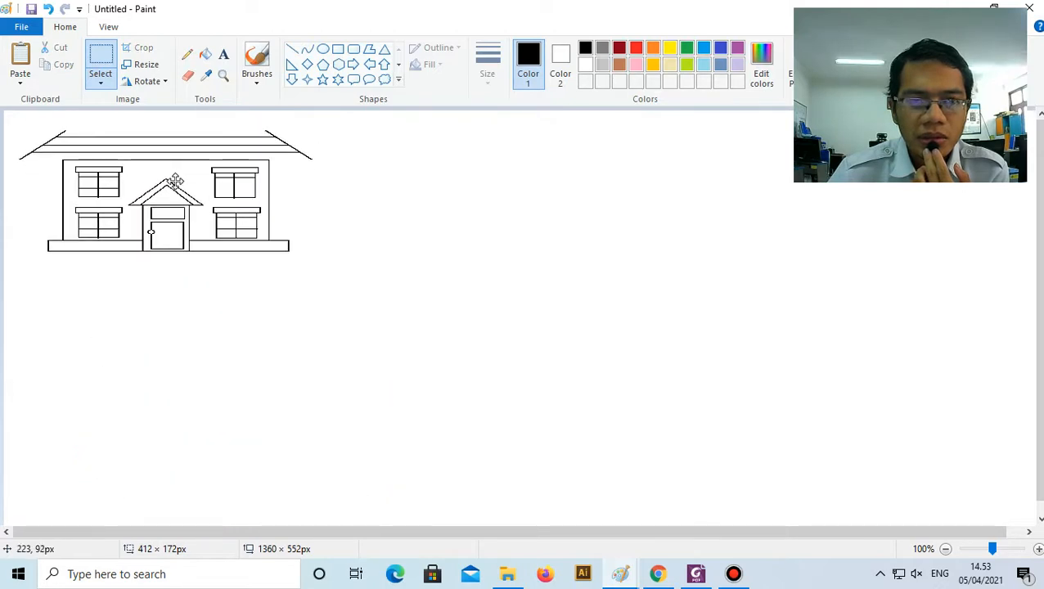
{"action": "key", "text": "ctrl+z"}
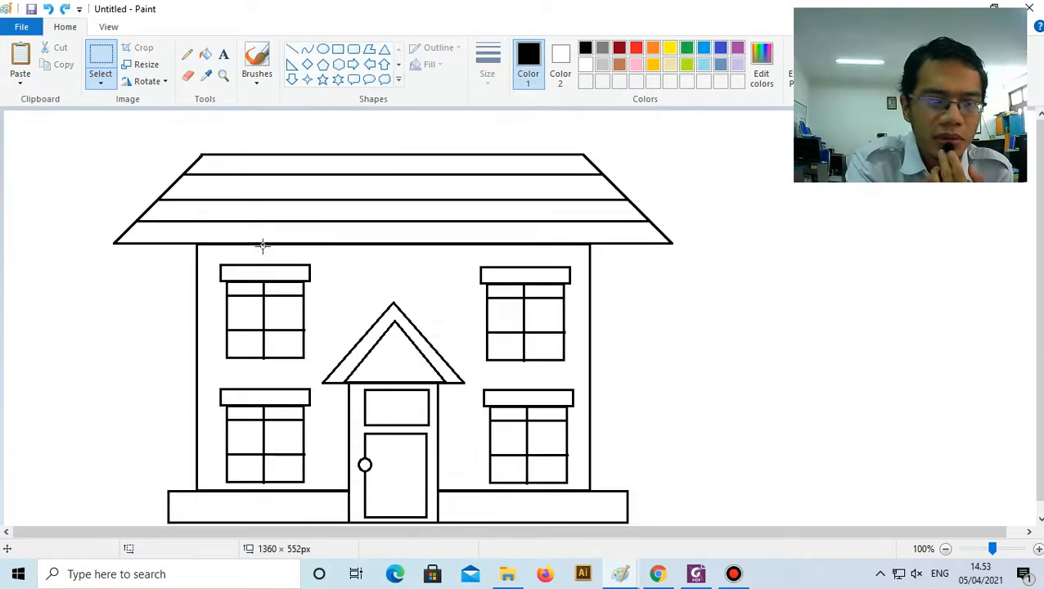
Step: Switch to the other untitled drawing and delete all three practice trapezoids from its canvas
{"action": "mouse_move", "coordinate": [620, 574]}
{"action": "left_click", "coordinate": [683, 502]}
{"action": "key", "text": "ctrl+a"}
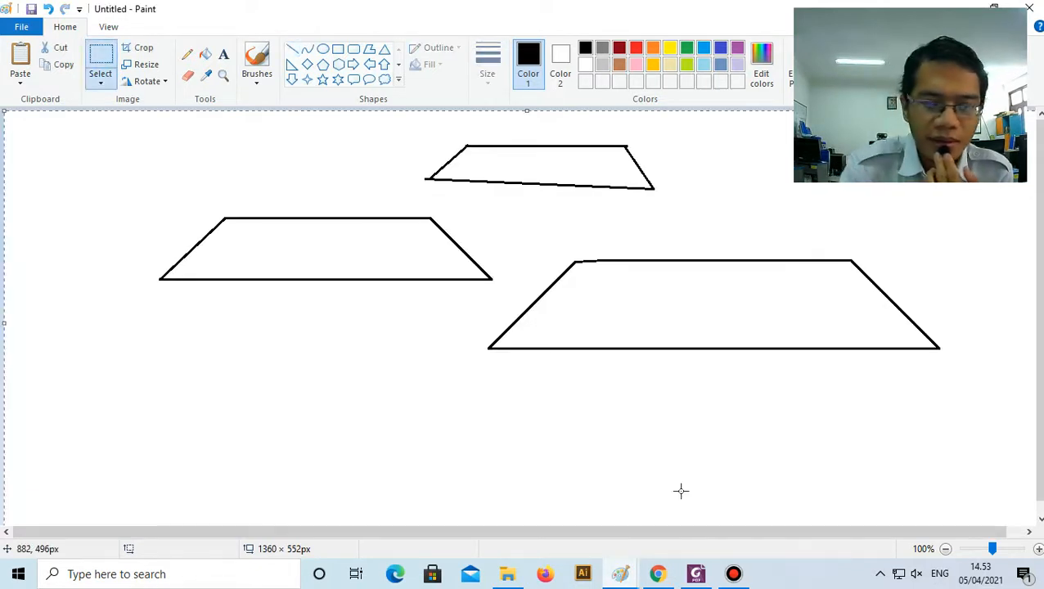
{"action": "key", "text": "Delete"}
Step: Look over the finished house drawing as the reference, and return to the blank canvas
{"action": "mouse_move", "coordinate": [620, 574]}
{"action": "left_click", "coordinate": [552, 510]}
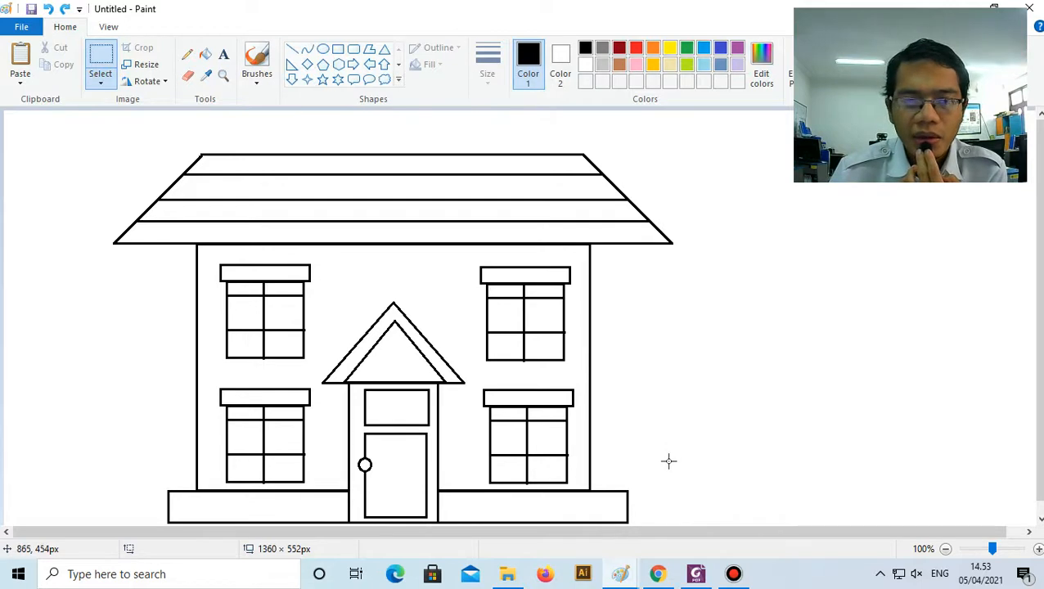
{"action": "mouse_move", "coordinate": [620, 580]}
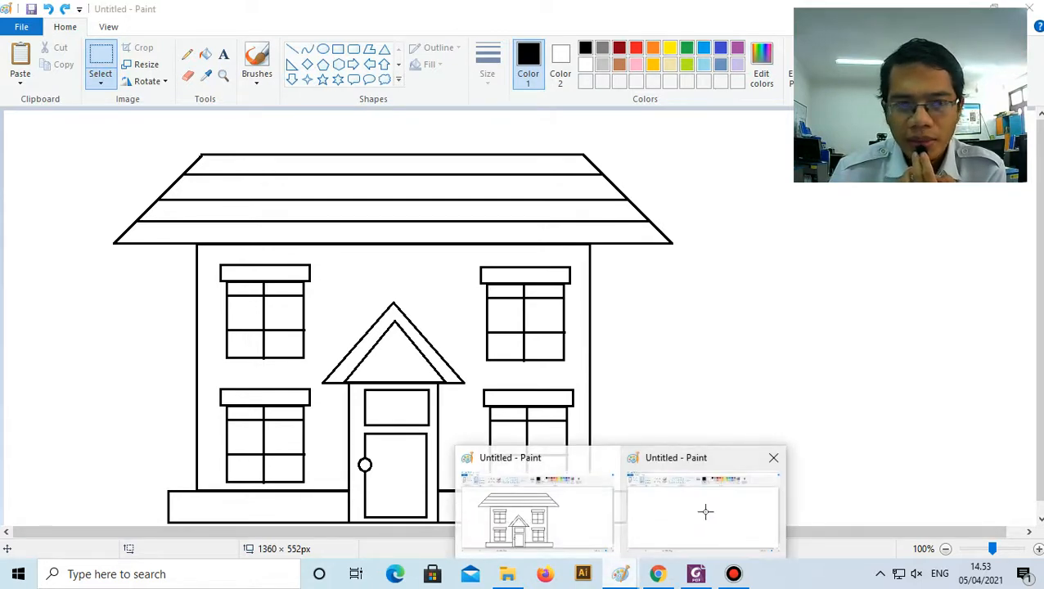
{"action": "left_click", "coordinate": [706, 517]}
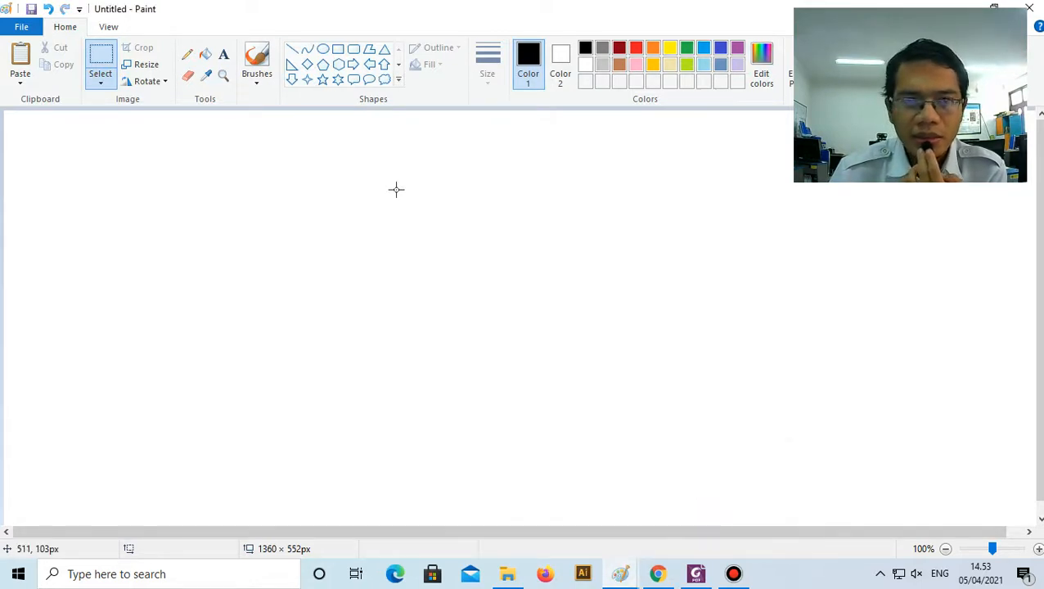
Step: Draw a closed trapezoid roof about 694 × 108 px with the Polygon shape and second-thickest line, placed near the canvas's upper edge
{"action": "left_click", "coordinate": [370, 50]}
{"action": "left_click", "coordinate": [485, 75]}
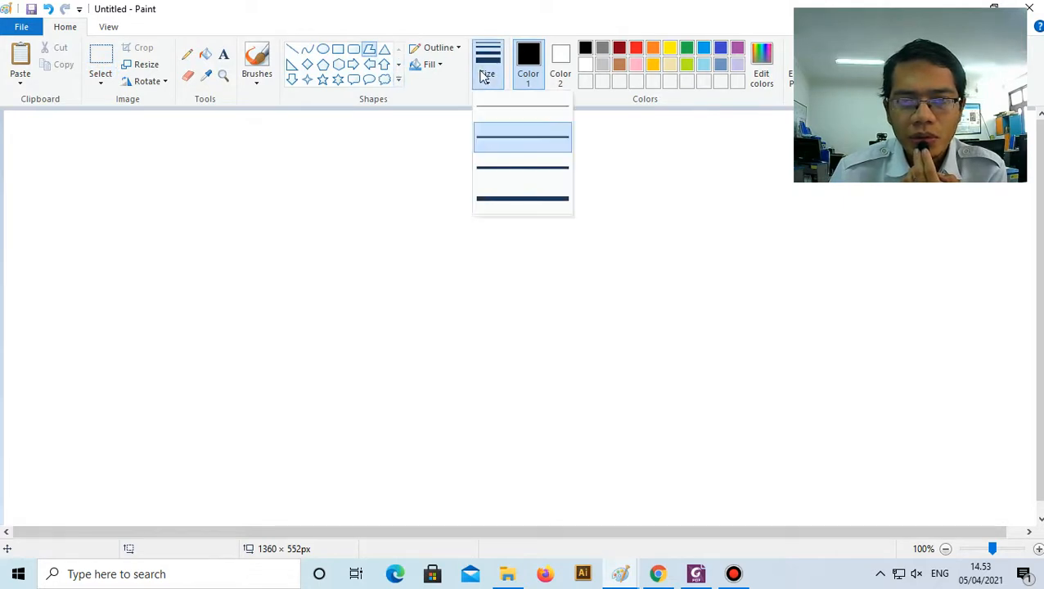
{"action": "left_click", "coordinate": [501, 168]}
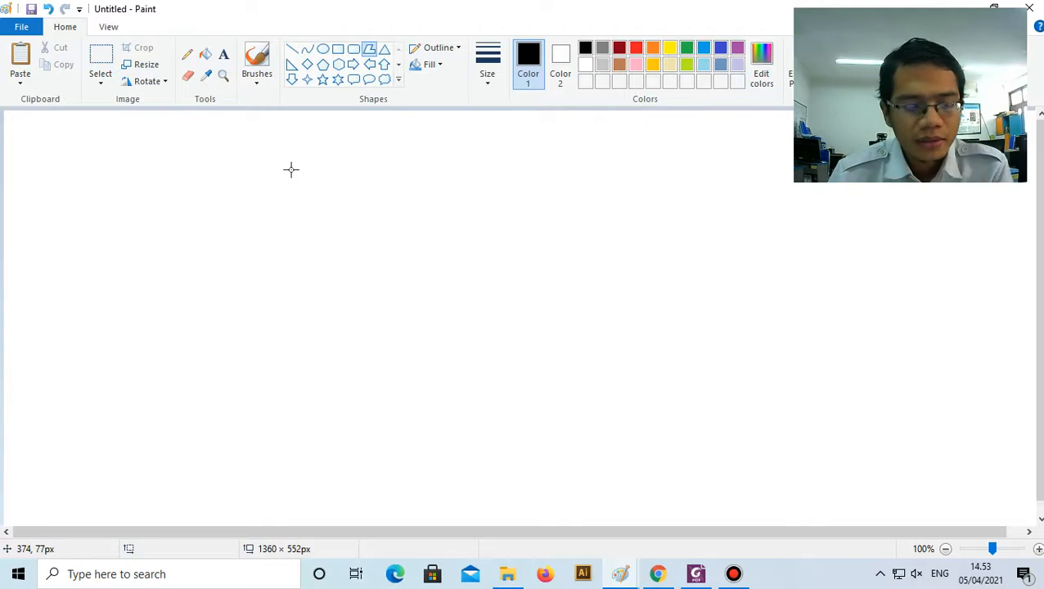
{"action": "left_click_drag", "start_coordinate": [290, 170], "coordinate": [659, 179]}
{"action": "left_click", "coordinate": [741, 252]}
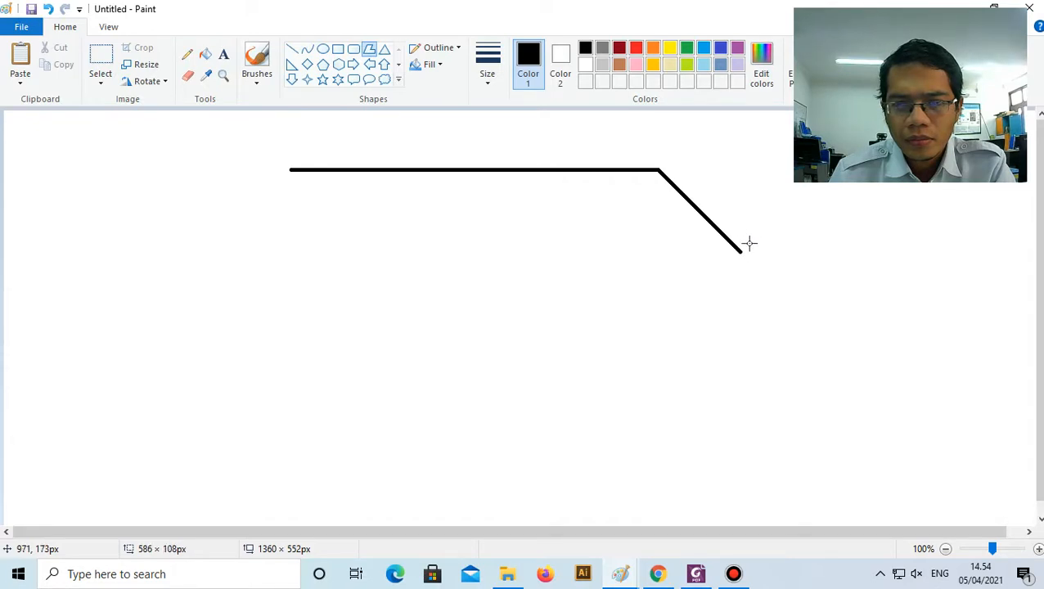
{"action": "left_click", "coordinate": [151, 258]}
{"action": "left_click_drag", "start_coordinate": [153, 258], "coordinate": [210, 247]}
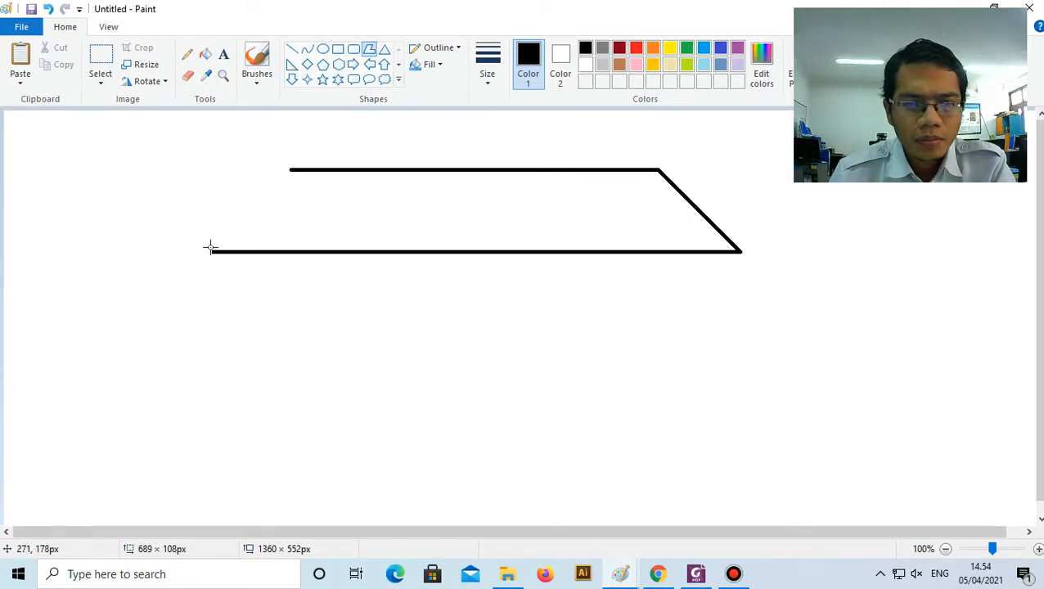
{"action": "left_click", "coordinate": [292, 168]}
{"action": "mouse_move", "coordinate": [292, 168]}
{"action": "left_mouse_down"}
{"action": "mouse_move", "coordinate": [257, 187]}
{"action": "mouse_move", "coordinate": [283, 163]}
{"action": "left_mouse_up"}
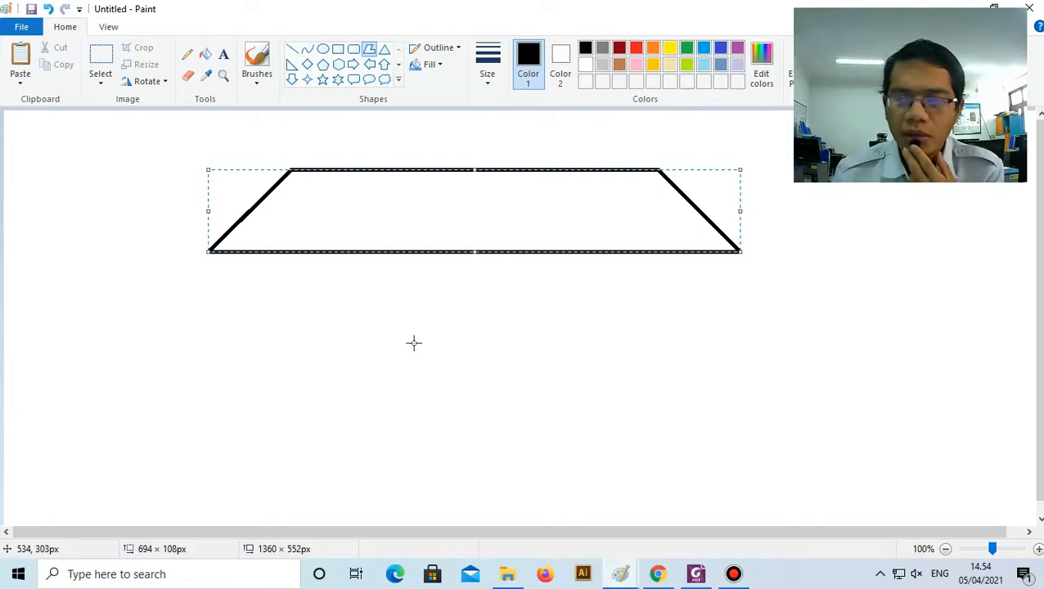
{"action": "left_click_drag", "start_coordinate": [468, 217], "coordinate": [442, 193]}
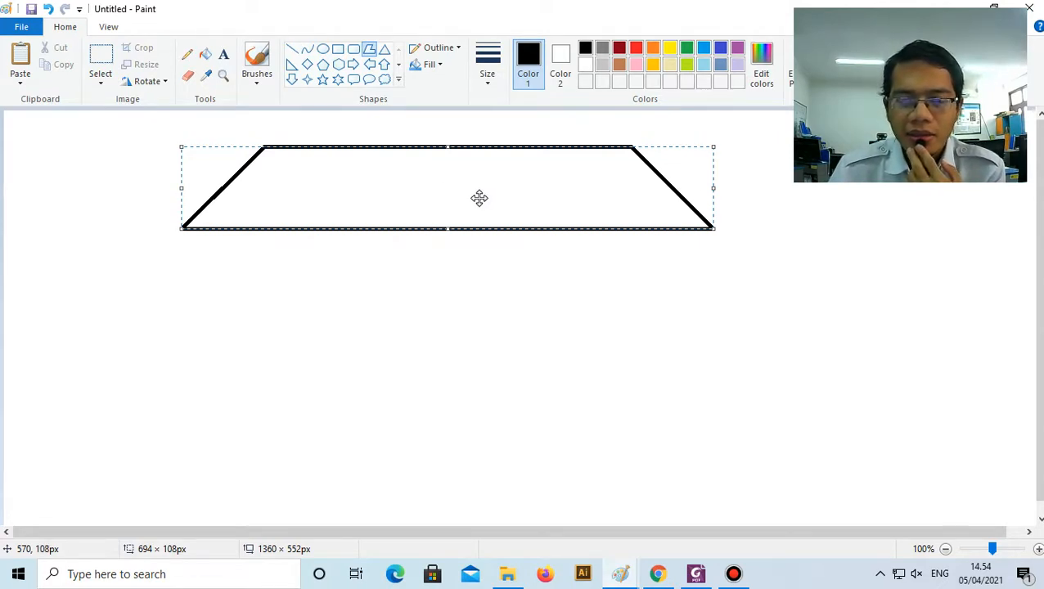
{"action": "left_click", "coordinate": [761, 425]}
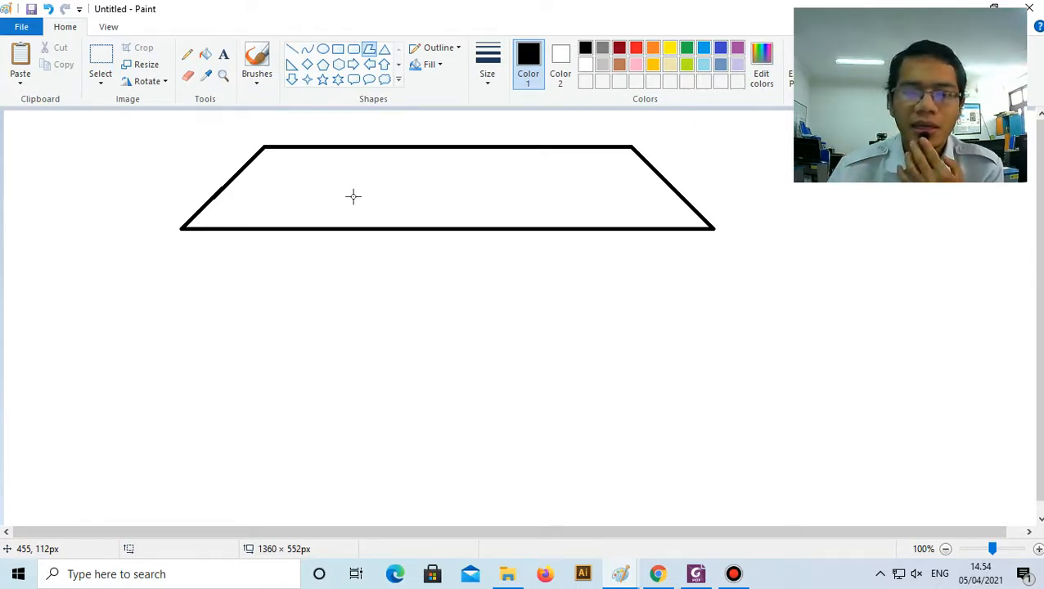
Step: Examine the house illustration in Foxit PhantomPDF and the finished house drawing in Paint, and return to the roof drawing
{"action": "left_click", "coordinate": [696, 573]}
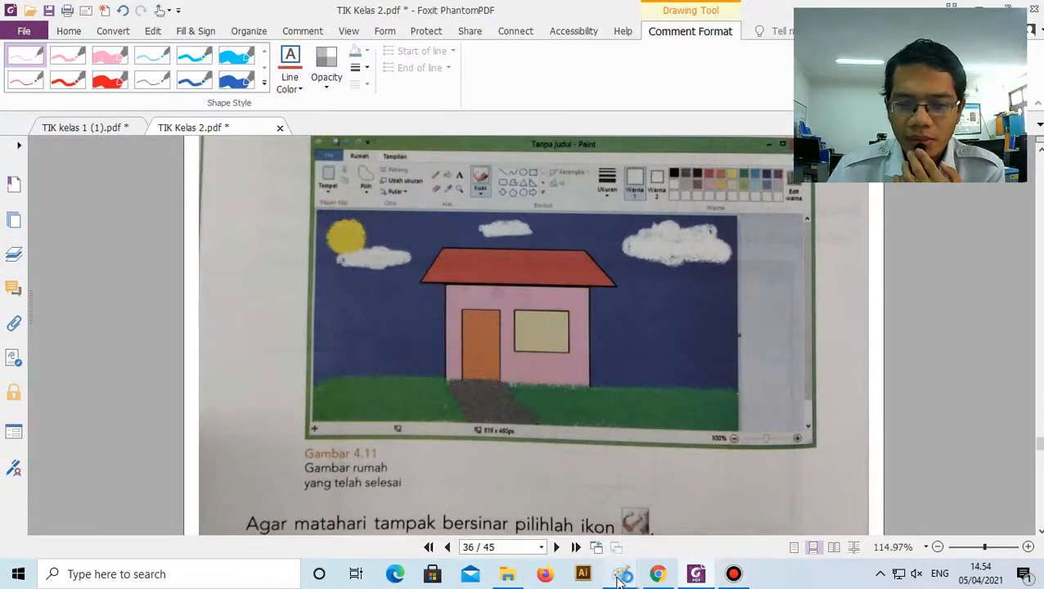
{"action": "mouse_move", "coordinate": [620, 573]}
{"action": "left_click", "coordinate": [573, 512]}
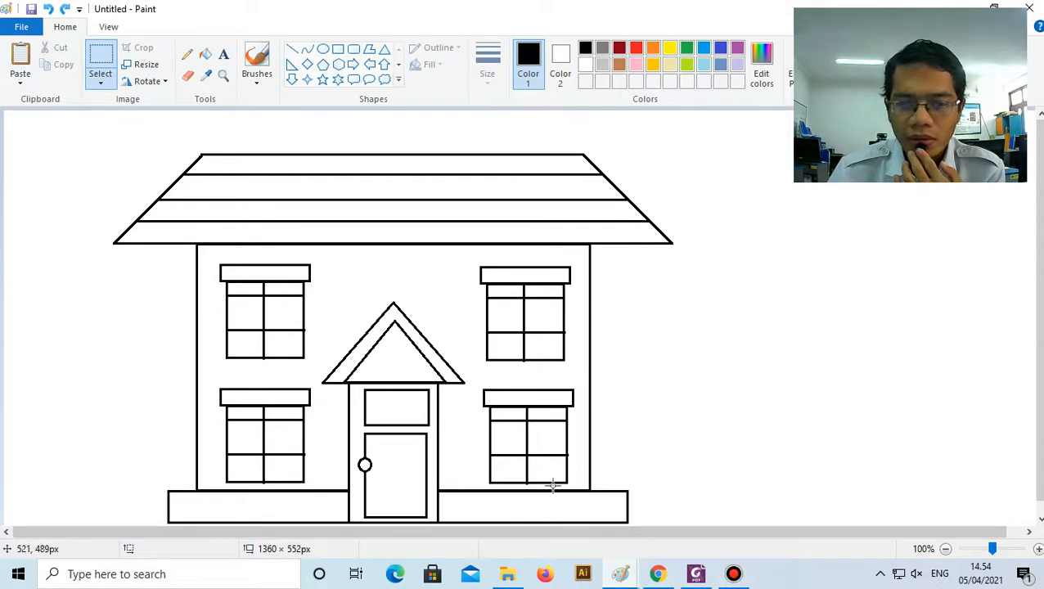
{"action": "mouse_move", "coordinate": [626, 577]}
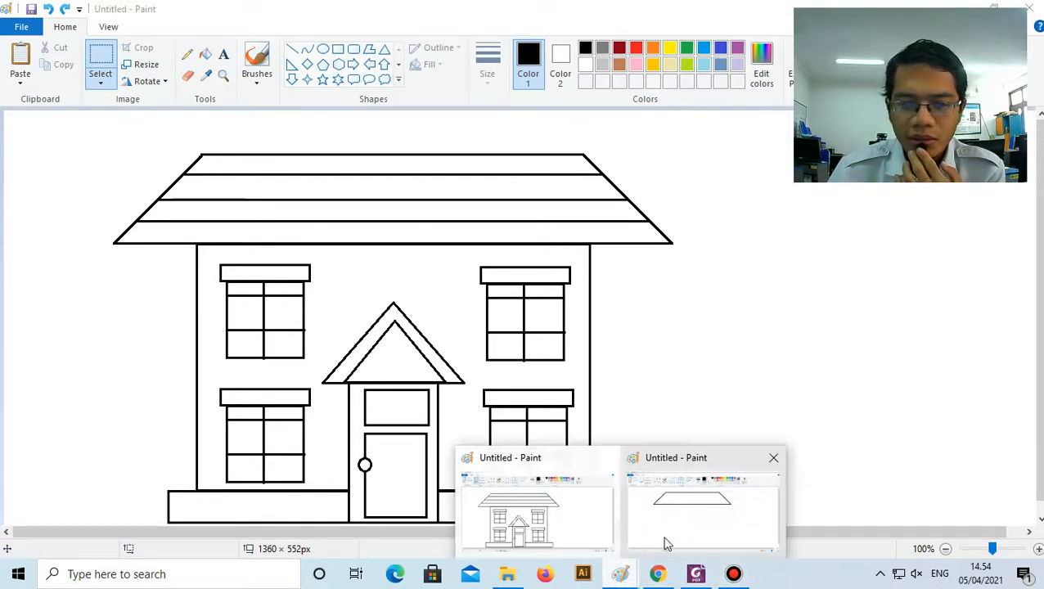
{"action": "left_click", "coordinate": [655, 549]}
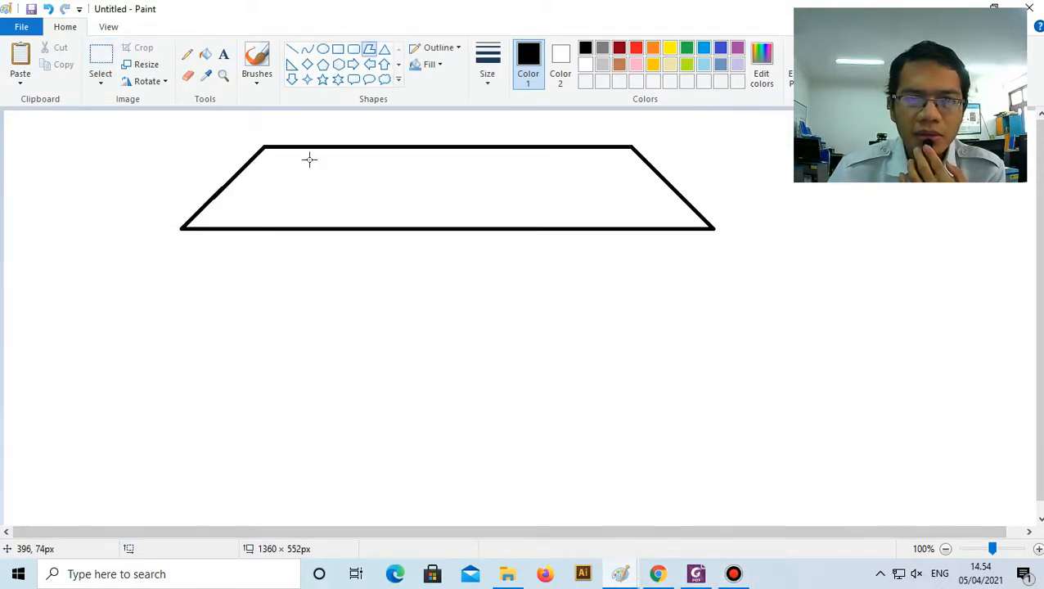
Step: Draw a rectangle about 496 × 329 px directly under the roof as the house wall
{"action": "left_click", "coordinate": [340, 51]}
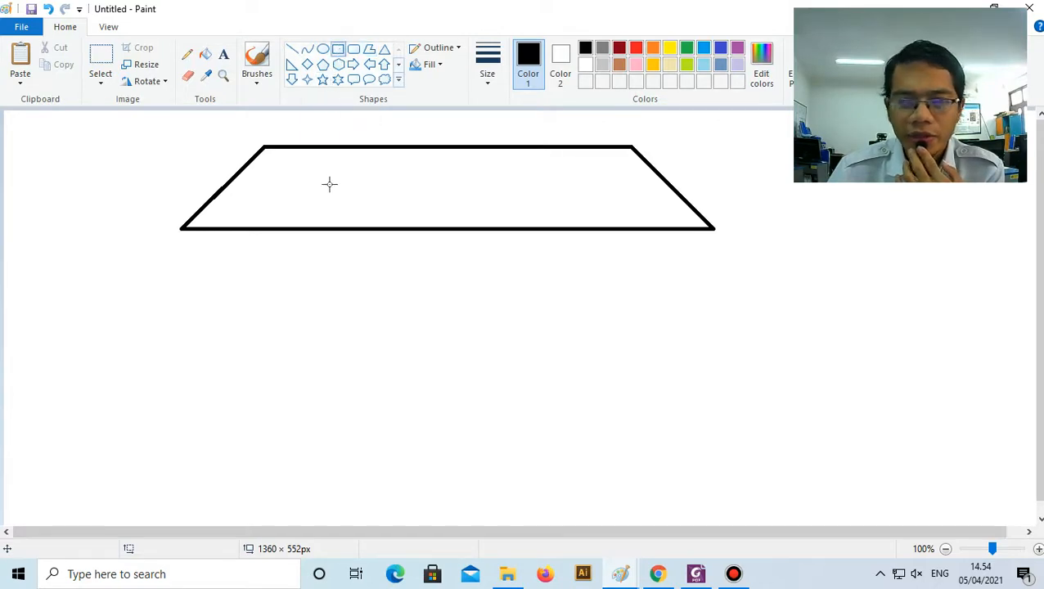
{"action": "mouse_move", "coordinate": [249, 228]}
{"action": "left_mouse_down"}
{"action": "mouse_move", "coordinate": [286, 310]}
{"action": "mouse_move", "coordinate": [624, 407]}
{"action": "mouse_move", "coordinate": [651, 441]}
{"action": "mouse_move", "coordinate": [639, 473]}
{"action": "left_mouse_up"}
{"action": "left_click_drag", "start_coordinate": [252, 352], "coordinate": [258, 350]}
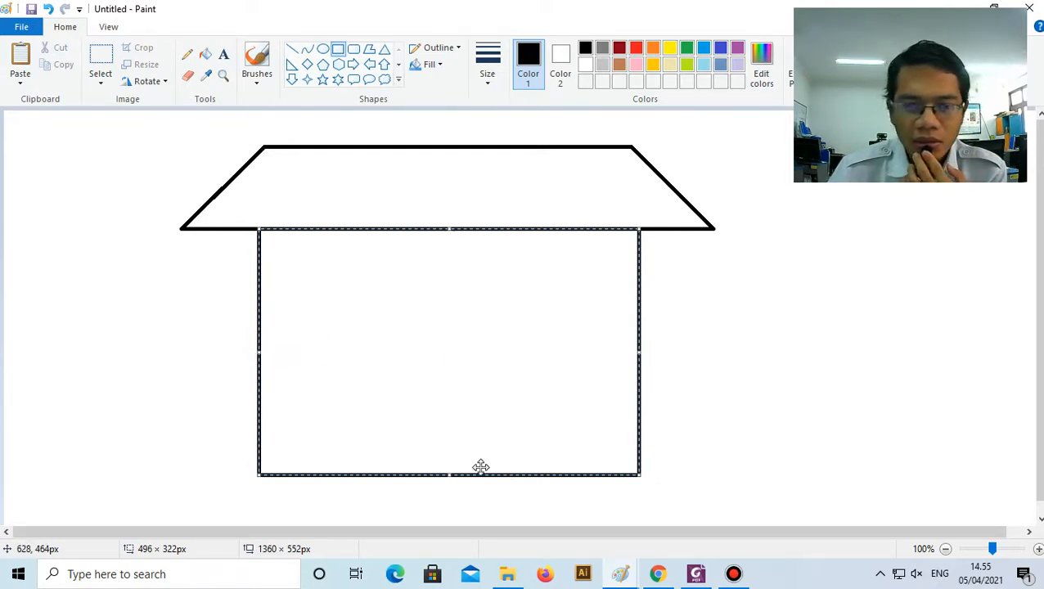
{"action": "left_click_drag", "start_coordinate": [454, 479], "coordinate": [456, 480]}
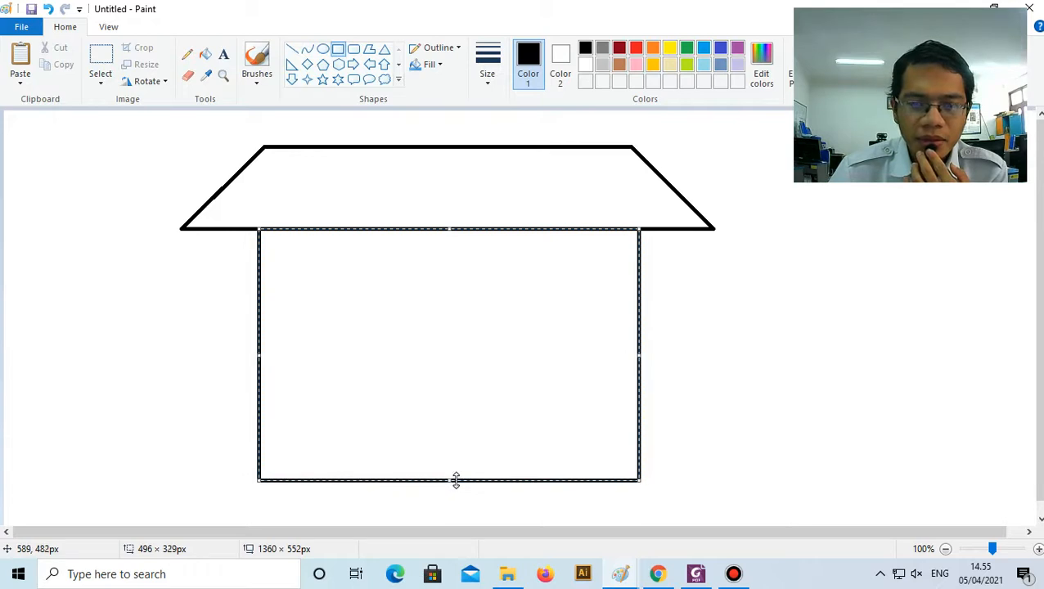
{"action": "left_click", "coordinate": [738, 453]}
Step: Check how the foundation sits under the wall in the finished house drawing, and return to the new drawing
{"action": "left_click", "coordinate": [620, 574]}
{"action": "left_click", "coordinate": [515, 510]}
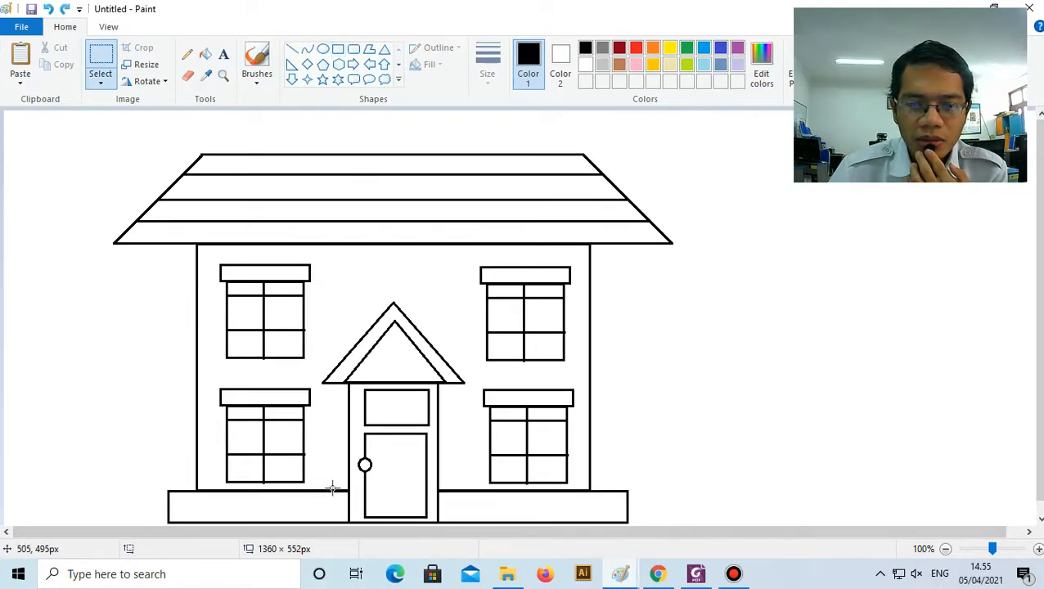
{"action": "left_click", "coordinate": [620, 574]}
{"action": "left_click", "coordinate": [692, 532]}
Step: Draw a foundation rectangle directly beneath the wall and narrow it from both sides to about 570 × 54 px
{"action": "left_click_drag", "start_coordinate": [193, 479], "coordinate": [693, 522]}
{"action": "left_click_drag", "start_coordinate": [434, 475], "coordinate": [435, 480]}
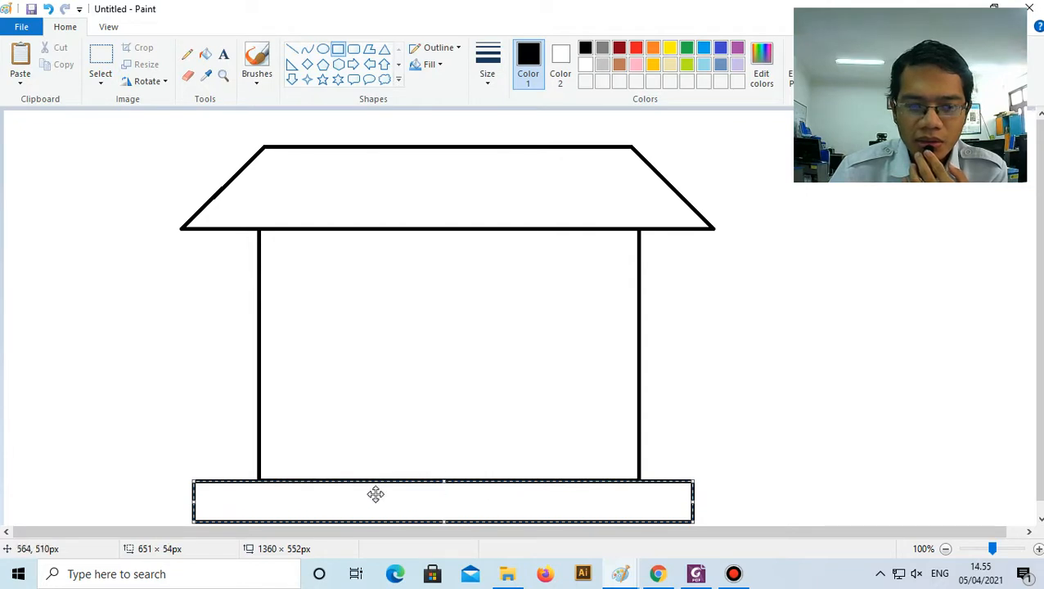
{"action": "mouse_move", "coordinate": [618, 577]}
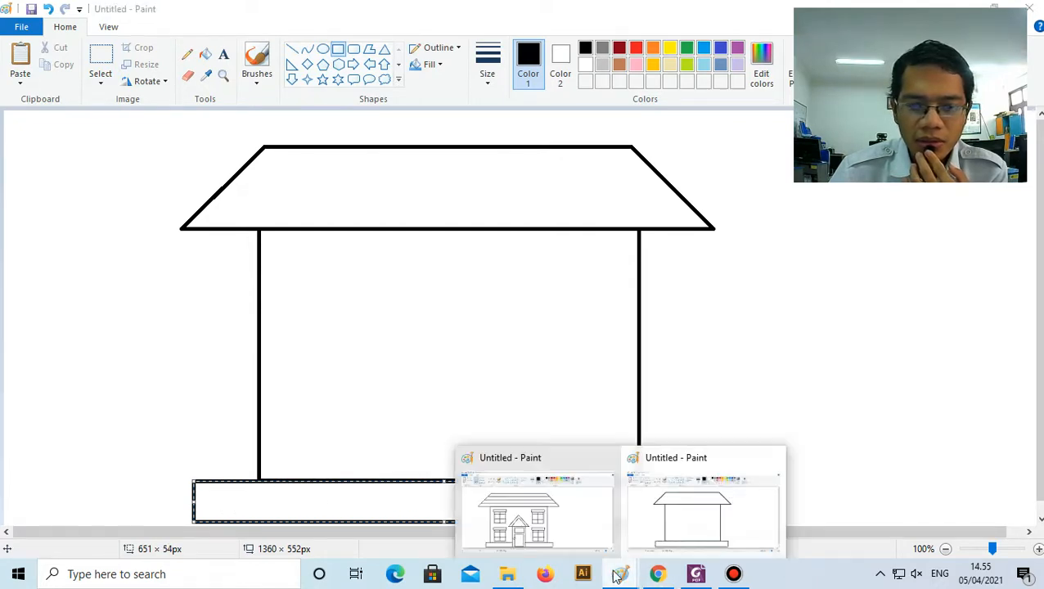
{"action": "left_click_drag", "start_coordinate": [196, 507], "coordinate": [231, 504]}
{"action": "left_click_drag", "start_coordinate": [692, 503], "coordinate": [668, 504]}
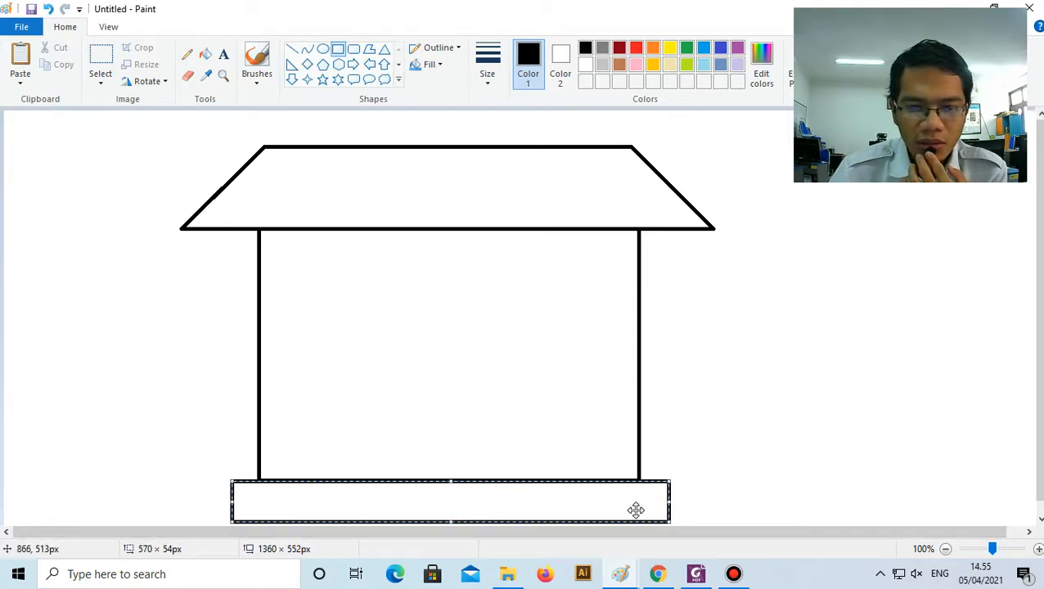
{"action": "left_click_drag", "start_coordinate": [230, 497], "coordinate": [228, 498]}
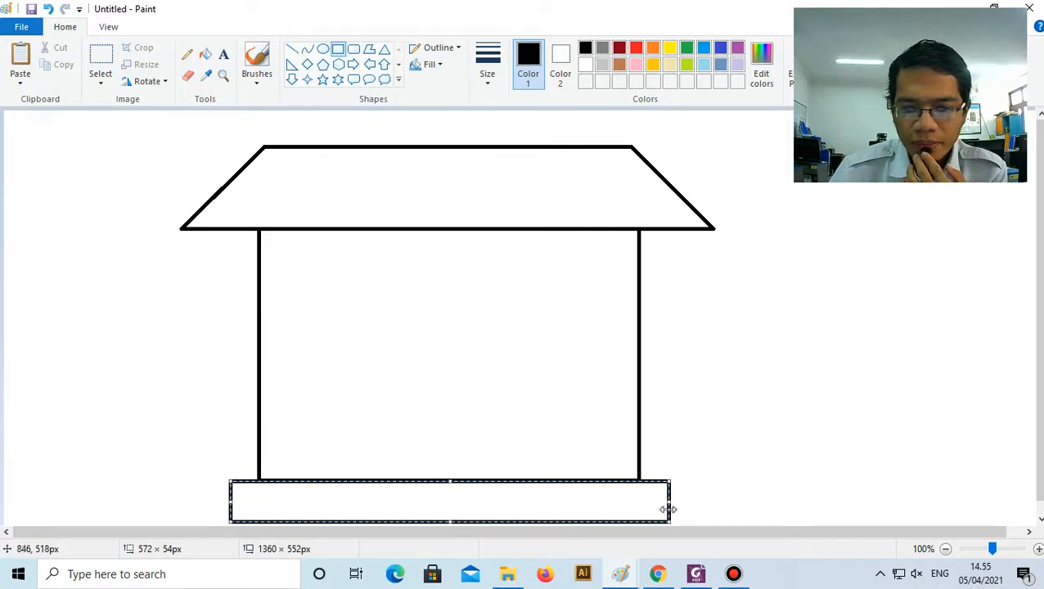
{"action": "left_click", "coordinate": [775, 427]}
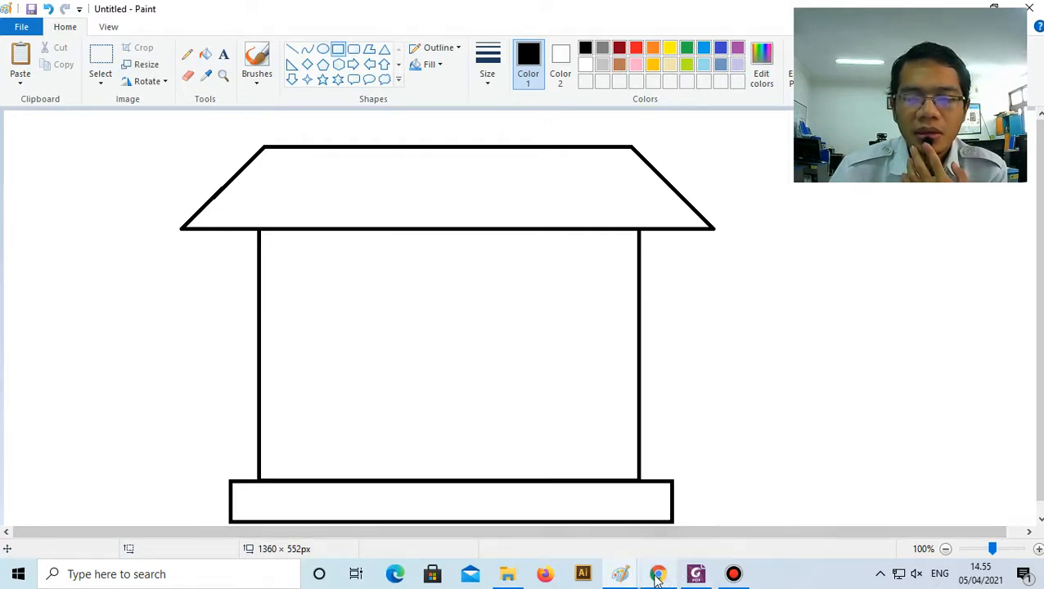
Step: Study the entrance and windows in the finished house drawing, and return to the new drawing
{"action": "mouse_move", "coordinate": [621, 577]}
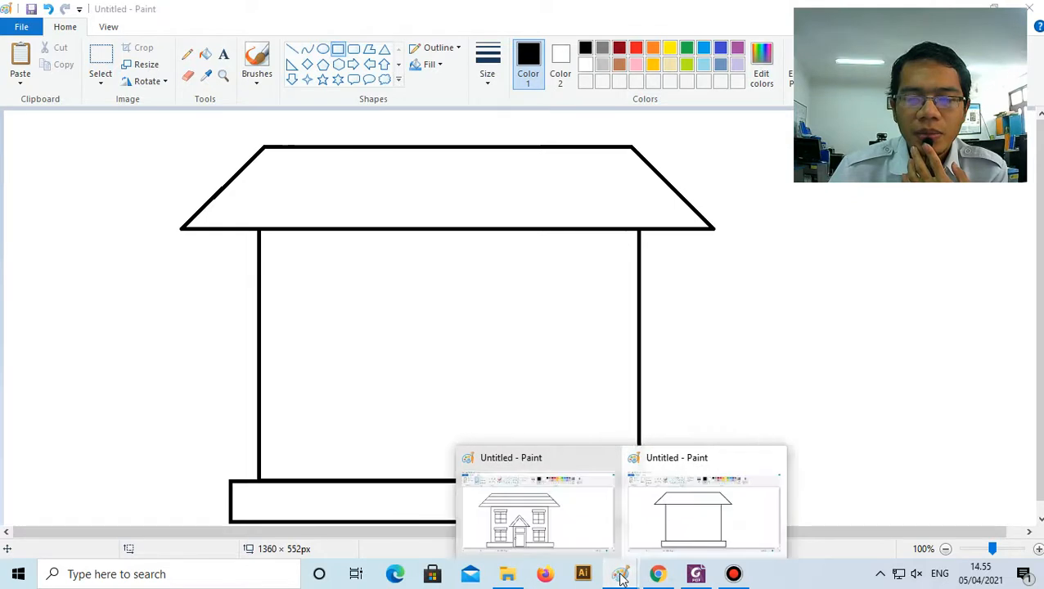
{"action": "left_click", "coordinate": [584, 526]}
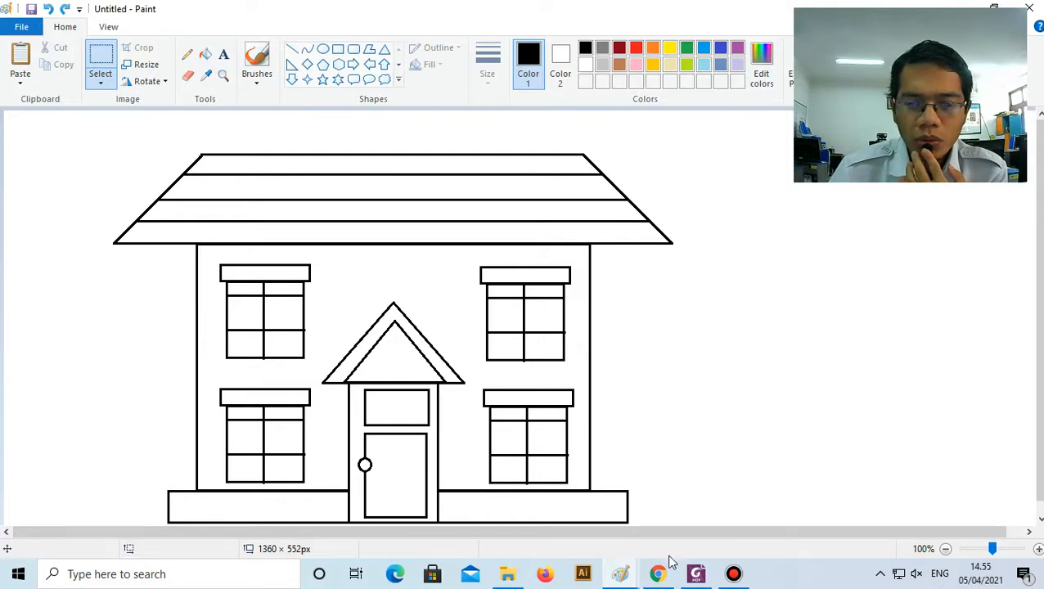
{"action": "mouse_move", "coordinate": [633, 569]}
{"action": "left_click", "coordinate": [694, 508]}
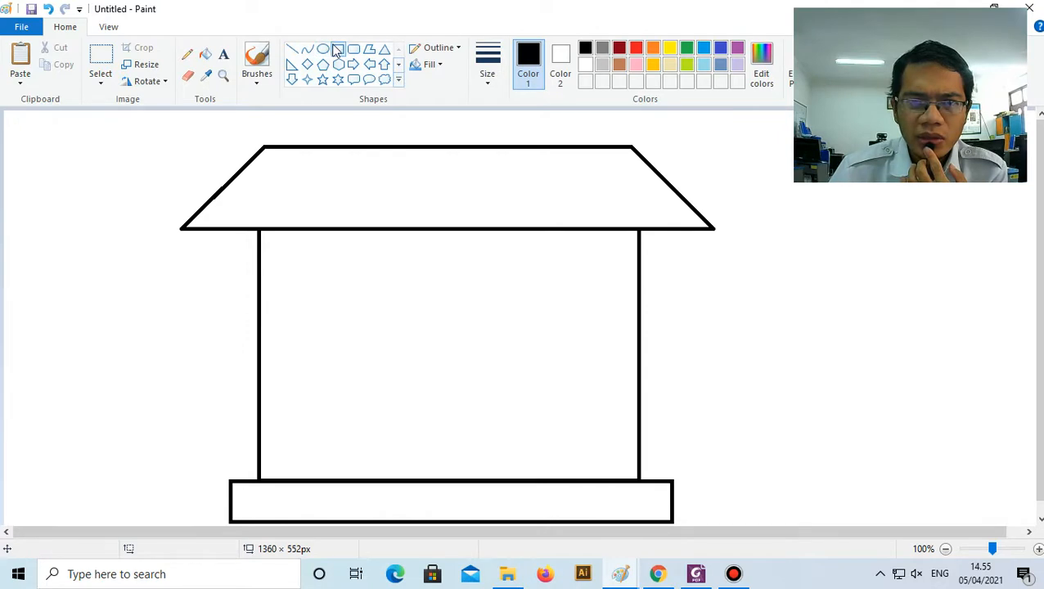
Step: Draw a door-frame rectangle about 118 × 168 px at the middle of the house, rising from the foundation's lower edge
{"action": "left_click", "coordinate": [425, 65]}
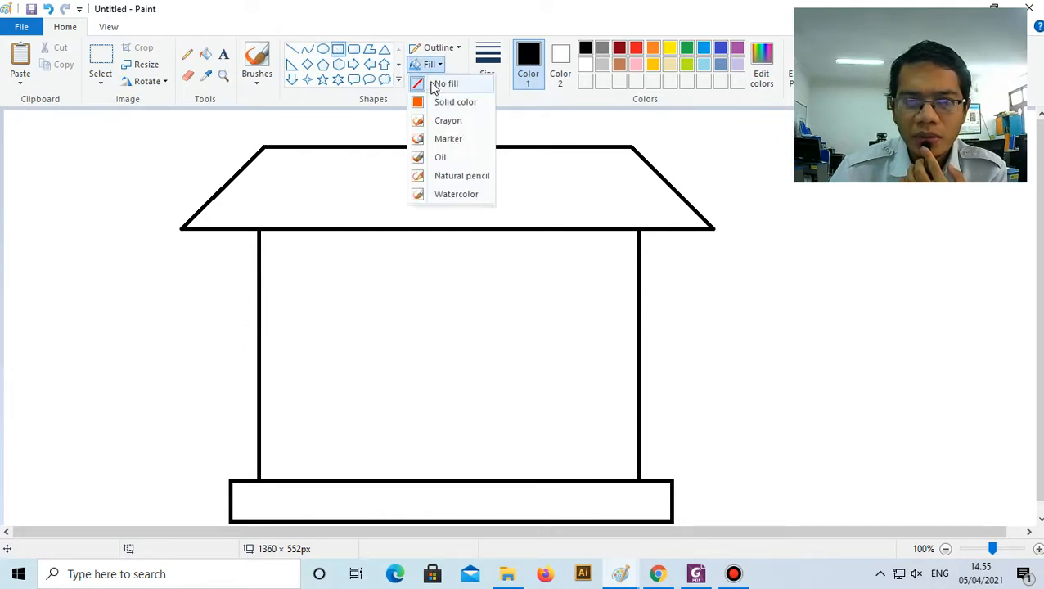
{"action": "left_click", "coordinate": [471, 4]}
{"action": "left_click_drag", "start_coordinate": [400, 519], "coordinate": [491, 397]}
{"action": "left_click_drag", "start_coordinate": [459, 435], "coordinate": [461, 434]}
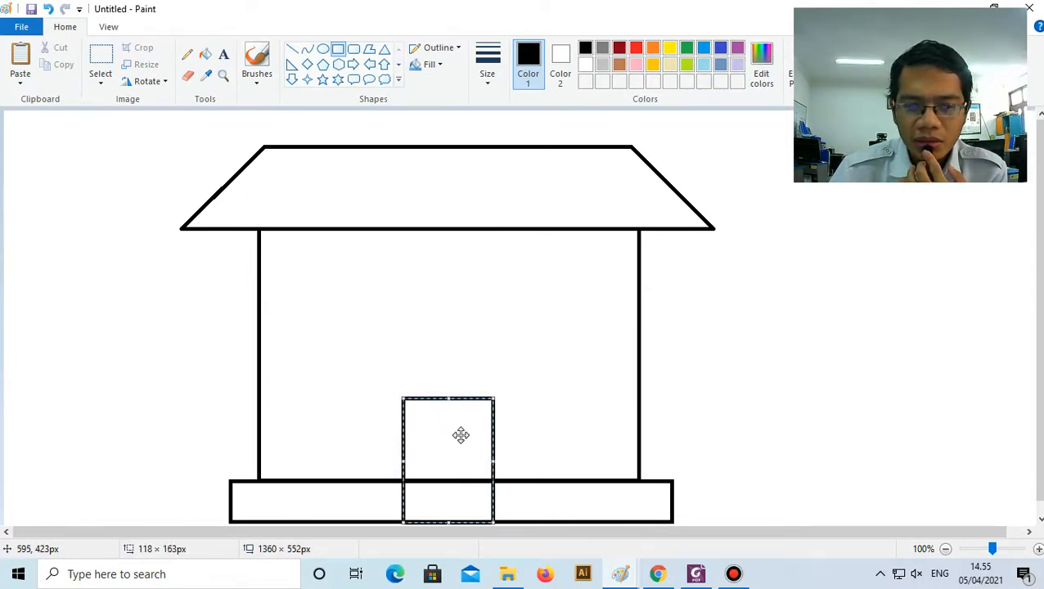
{"action": "left_click_drag", "start_coordinate": [448, 395], "coordinate": [448, 391]}
Step: Thin the door frame's outline to the second-thinnest line, extend its height to about 203 px and centre it on the wall
{"action": "left_click", "coordinate": [487, 86]}
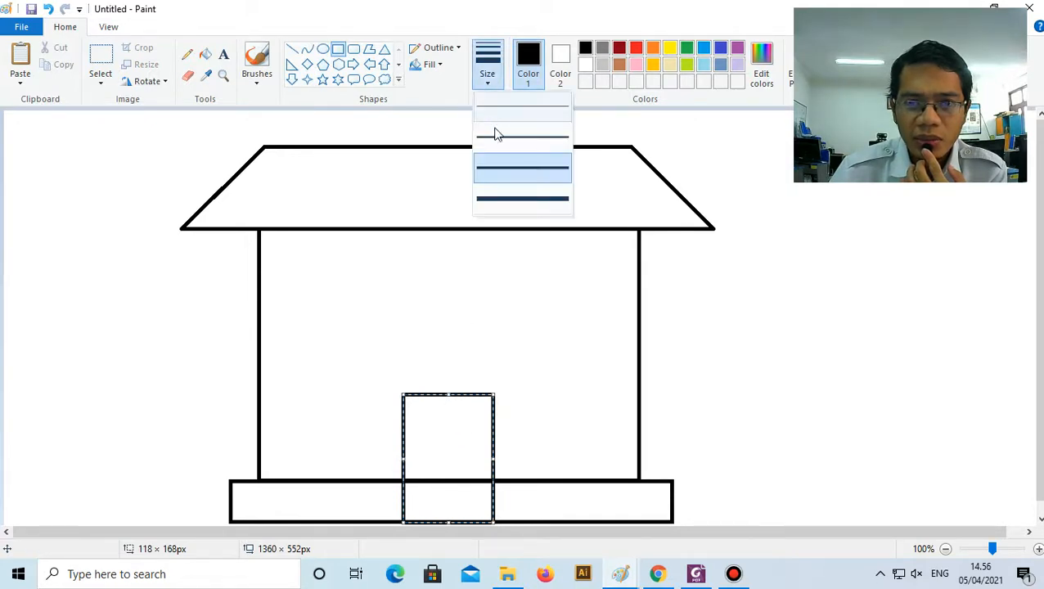
{"action": "left_click", "coordinate": [470, 348]}
{"action": "left_click_drag", "start_coordinate": [433, 455], "coordinate": [434, 453]}
{"action": "left_click_drag", "start_coordinate": [448, 392], "coordinate": [451, 365]}
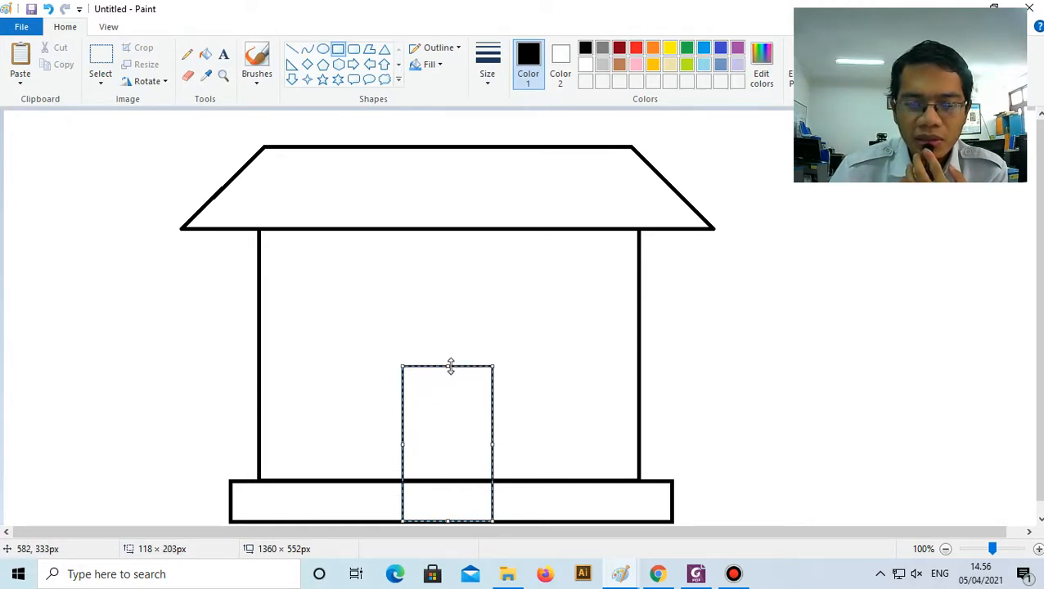
{"action": "left_click_drag", "start_coordinate": [452, 409], "coordinate": [449, 412]}
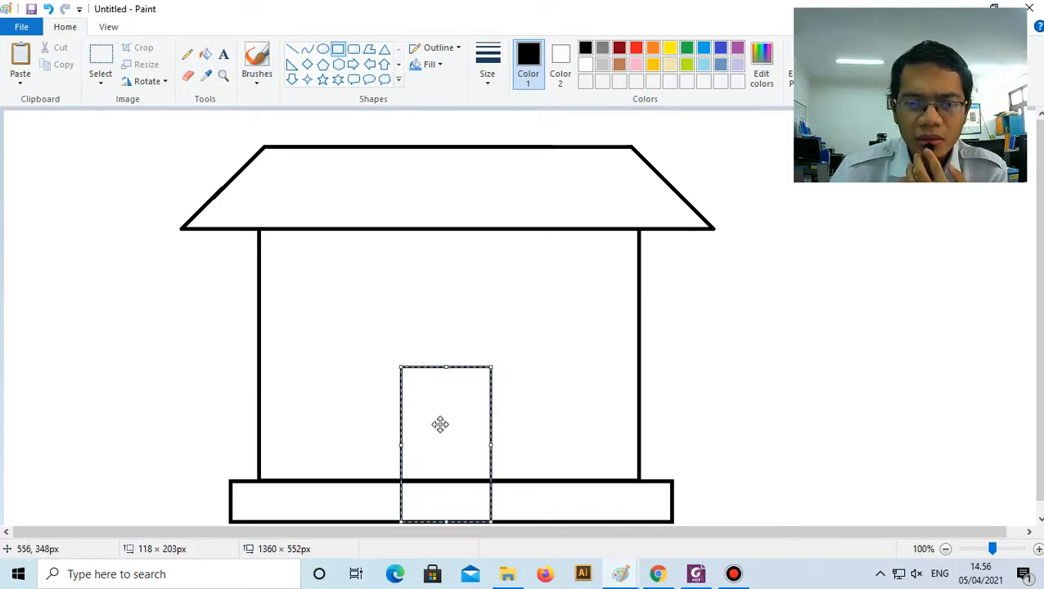
Step: Give the door-frame rectangle a solid fill so it hides the foundation and wall lines behind it
{"action": "left_click", "coordinate": [429, 64]}
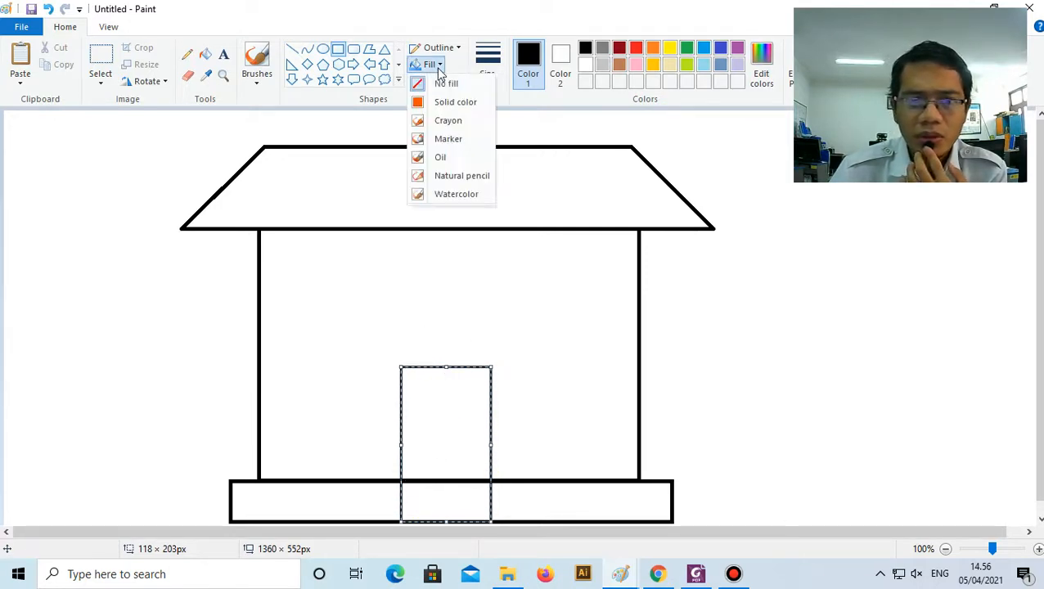
{"action": "left_click", "coordinate": [448, 102]}
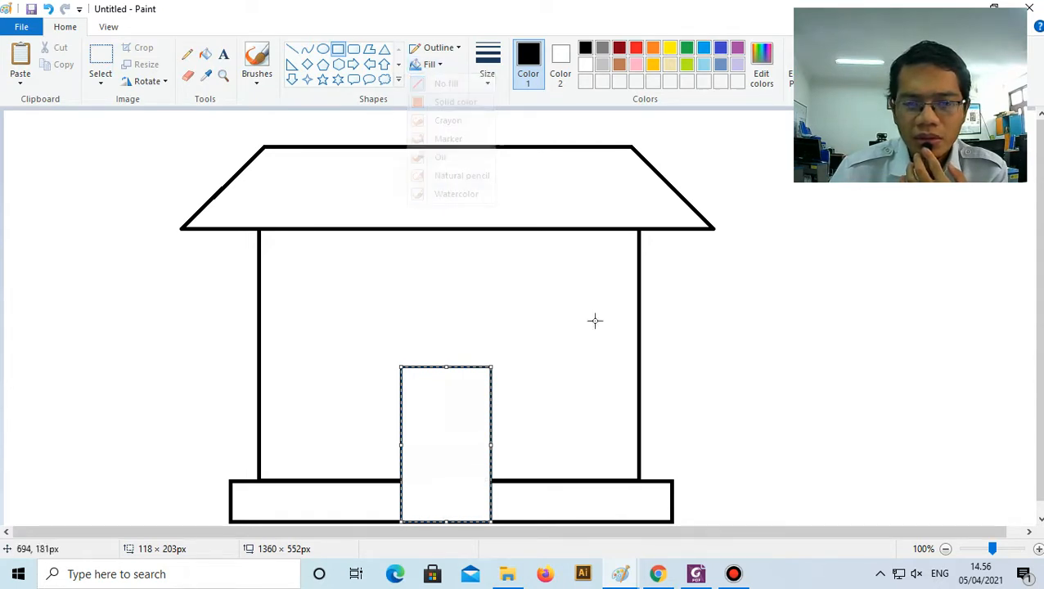
{"action": "left_click", "coordinate": [442, 352]}
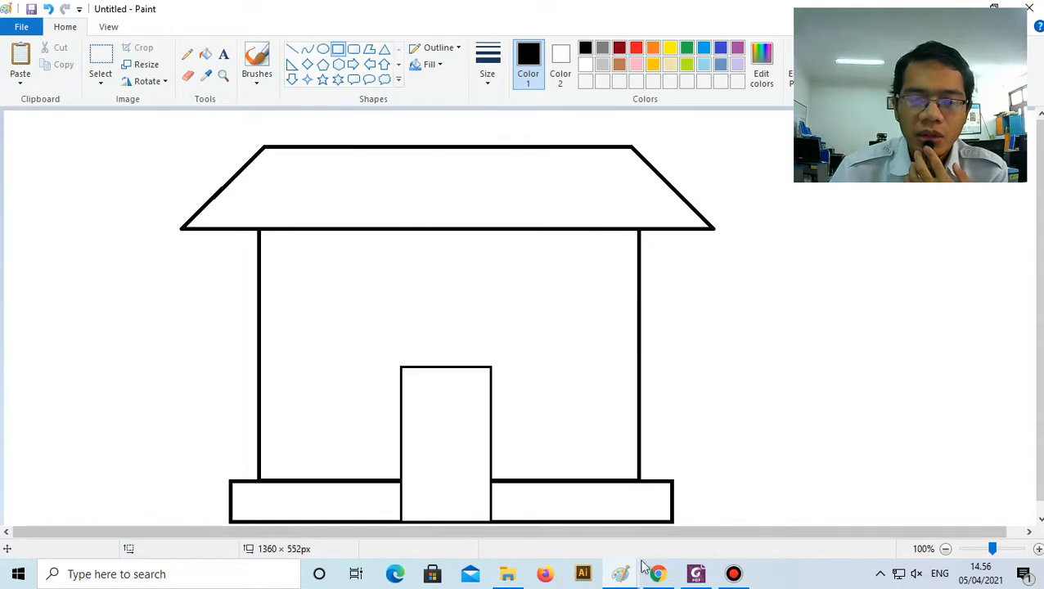
Step: Following the finished drawing, draw a panel about 88 × 44 px inside the upper door frame and a door about 88 × 123 px beneath it
{"action": "mouse_move", "coordinate": [620, 572]}
{"action": "left_click", "coordinate": [524, 507]}
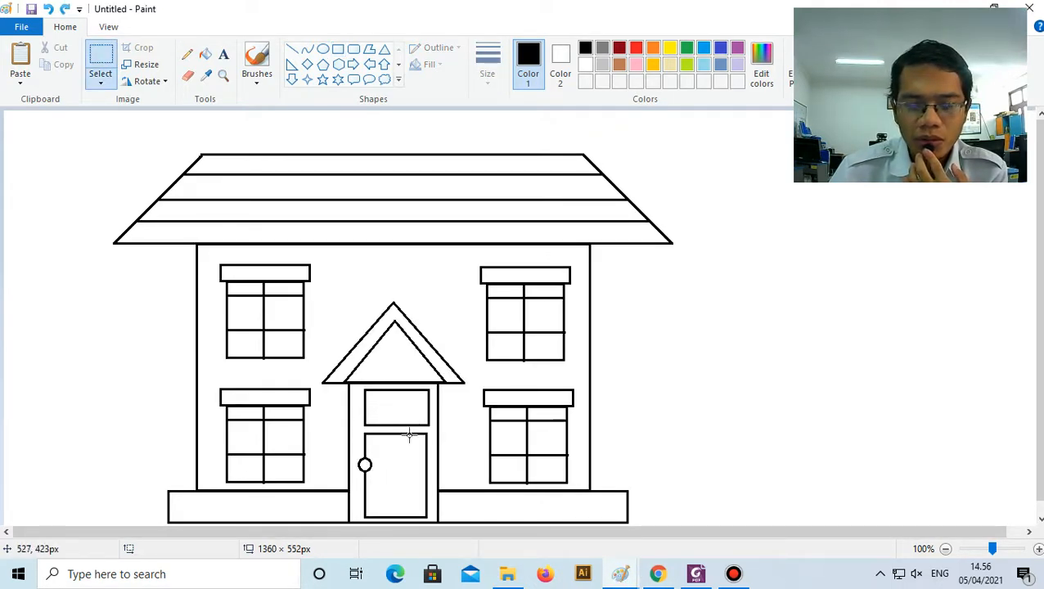
{"action": "mouse_move", "coordinate": [620, 572]}
{"action": "left_click", "coordinate": [706, 525]}
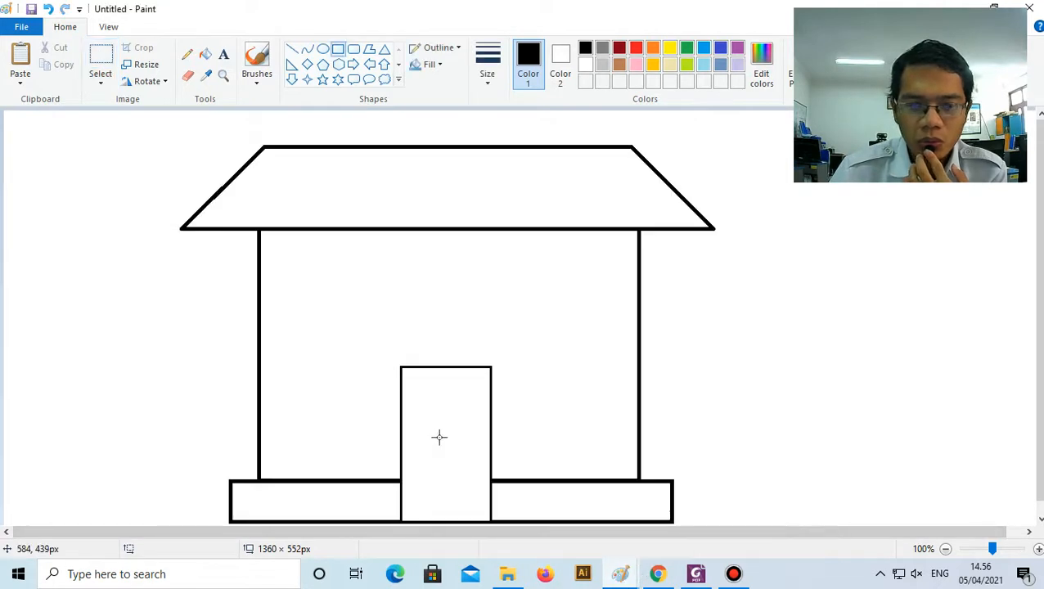
{"action": "mouse_move", "coordinate": [419, 389]}
{"action": "left_mouse_down"}
{"action": "mouse_move", "coordinate": [472, 393]}
{"action": "mouse_move", "coordinate": [479, 407]}
{"action": "left_mouse_up"}
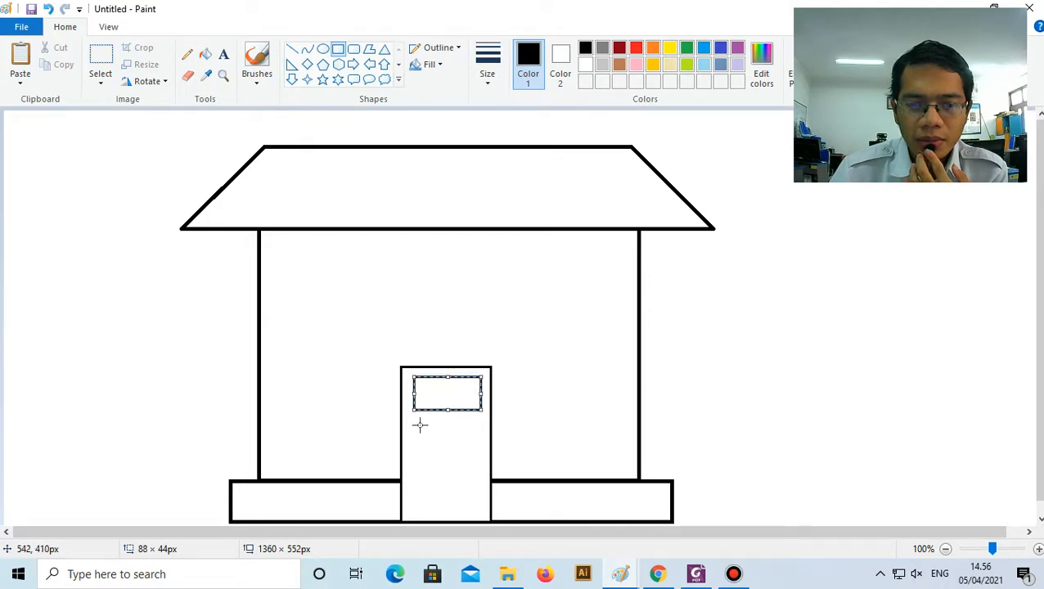
{"action": "left_click_drag", "start_coordinate": [414, 423], "coordinate": [483, 518]}
{"action": "left_click_drag", "start_coordinate": [457, 479], "coordinate": [457, 478]}
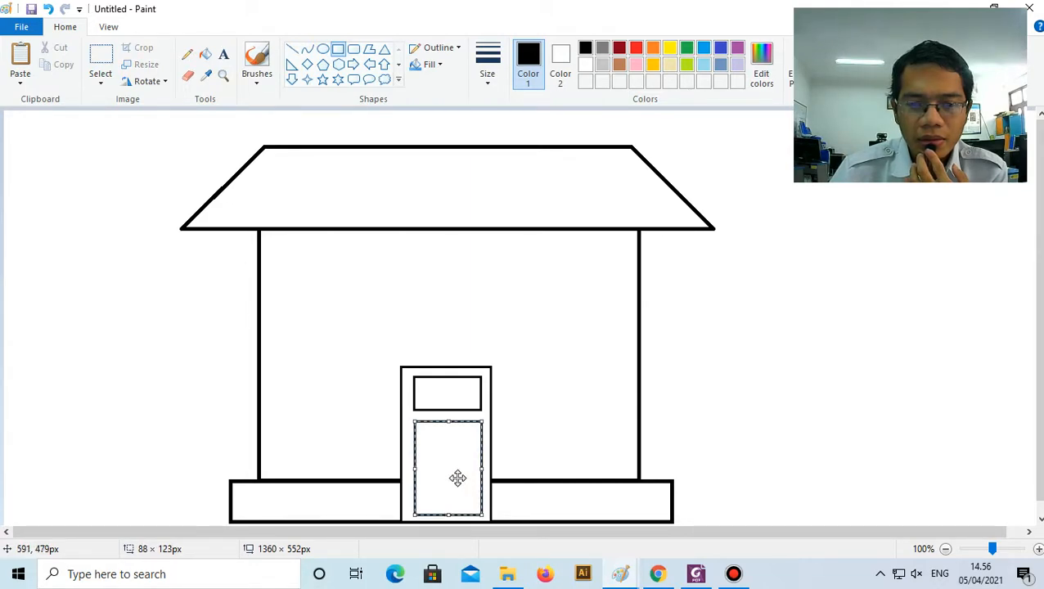
{"action": "left_click_drag", "start_coordinate": [458, 478], "coordinate": [456, 479]}
{"action": "left_click", "coordinate": [588, 415]}
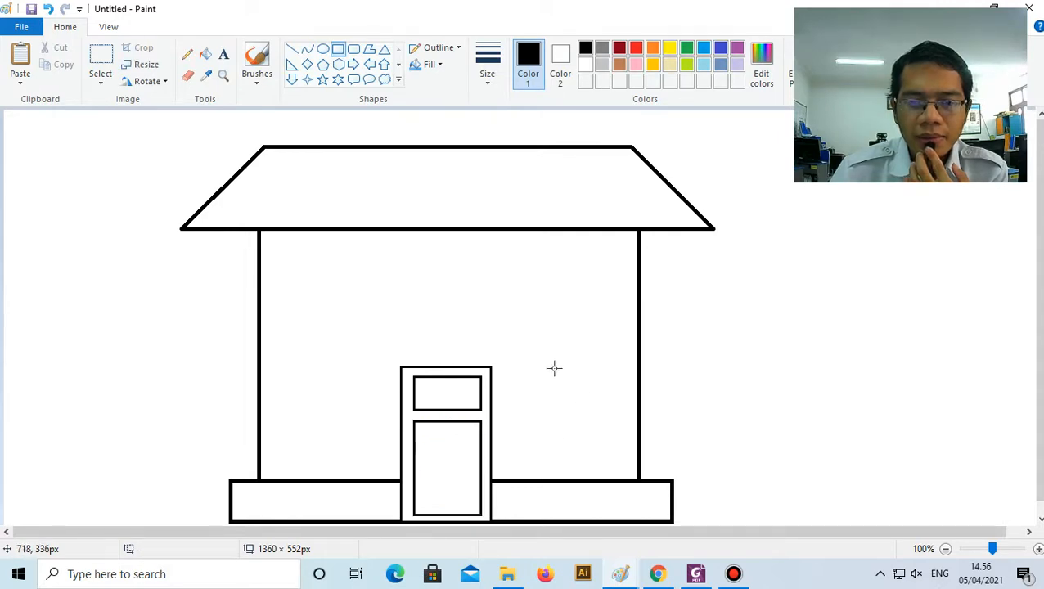
Step: Draw a doorknob circle about 19 × 19 px on the door's left edge, keeping the solid-colour shape fill
{"action": "left_click", "coordinate": [324, 49]}
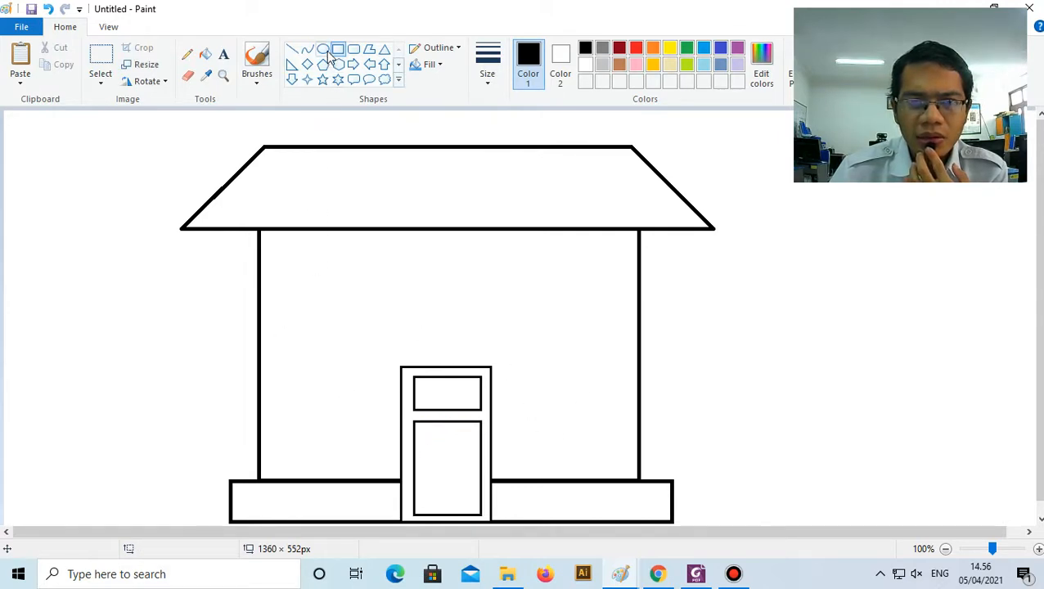
{"action": "left_click_drag", "start_coordinate": [406, 445], "coordinate": [420, 458]}
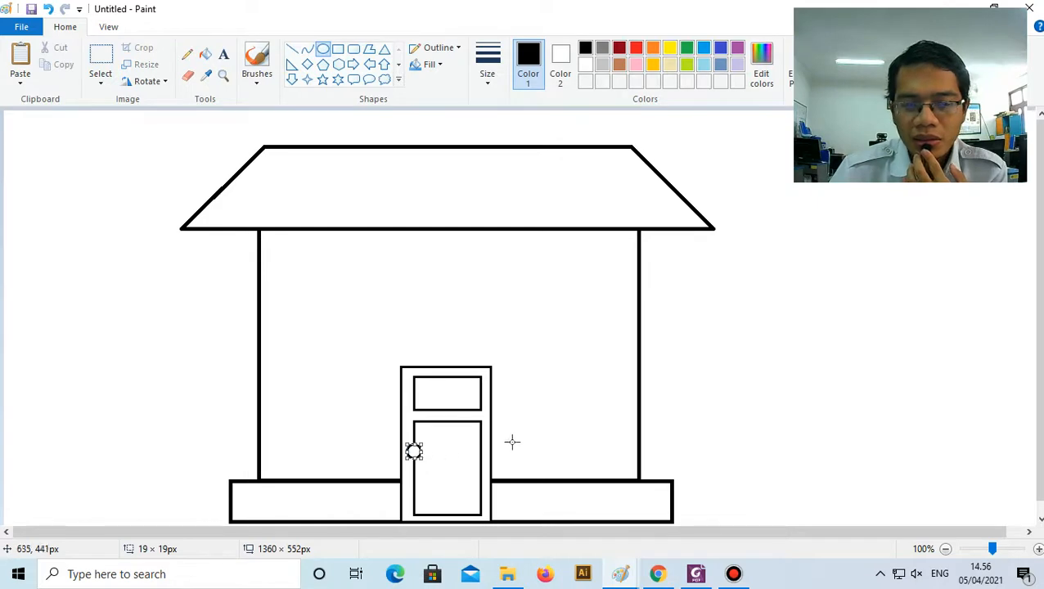
{"action": "left_click", "coordinate": [529, 433]}
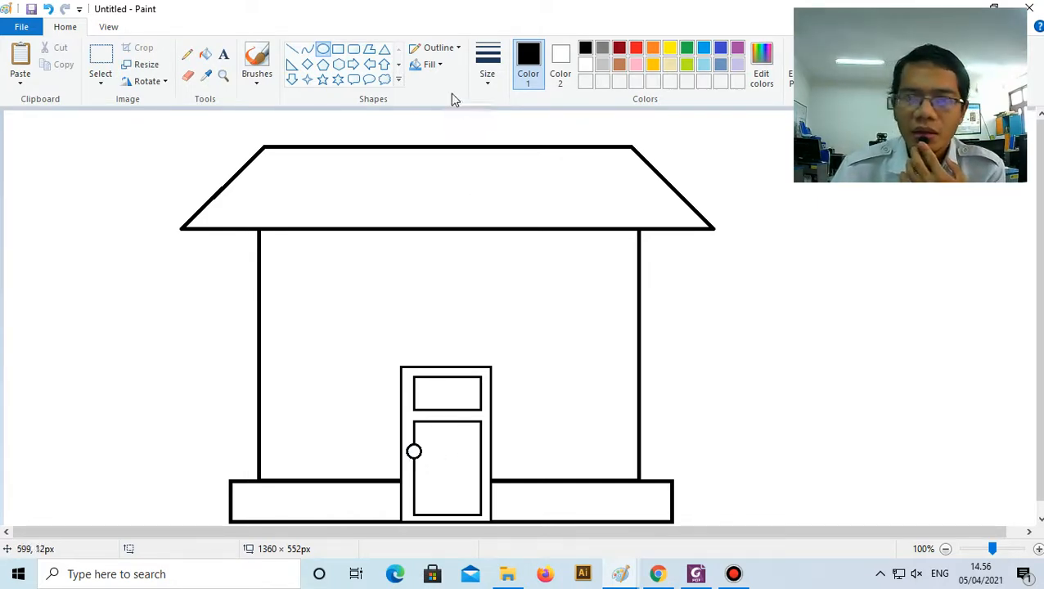
{"action": "left_click", "coordinate": [429, 64]}
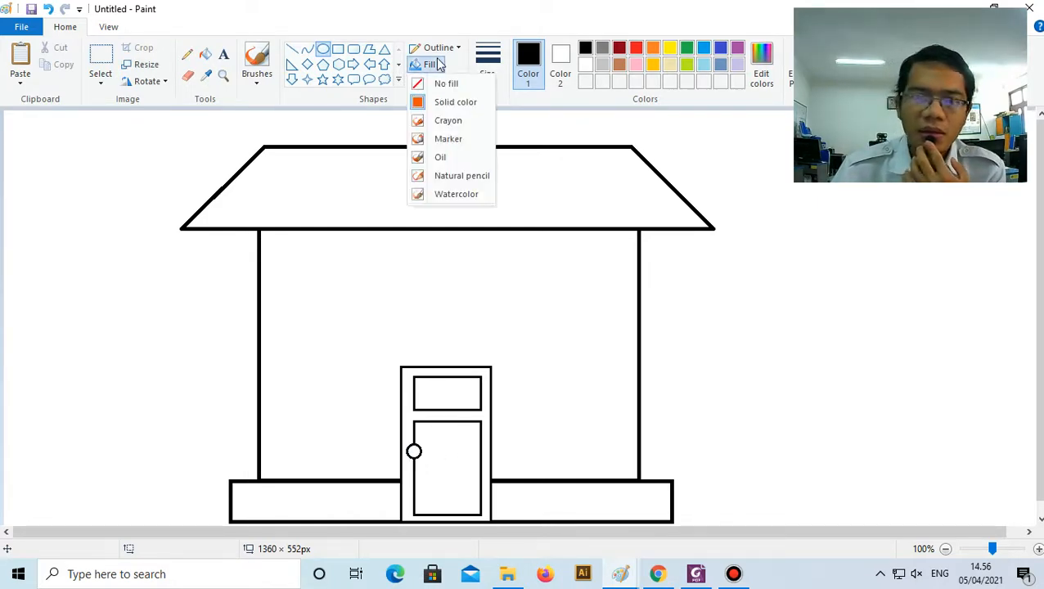
{"action": "left_click", "coordinate": [468, 104]}
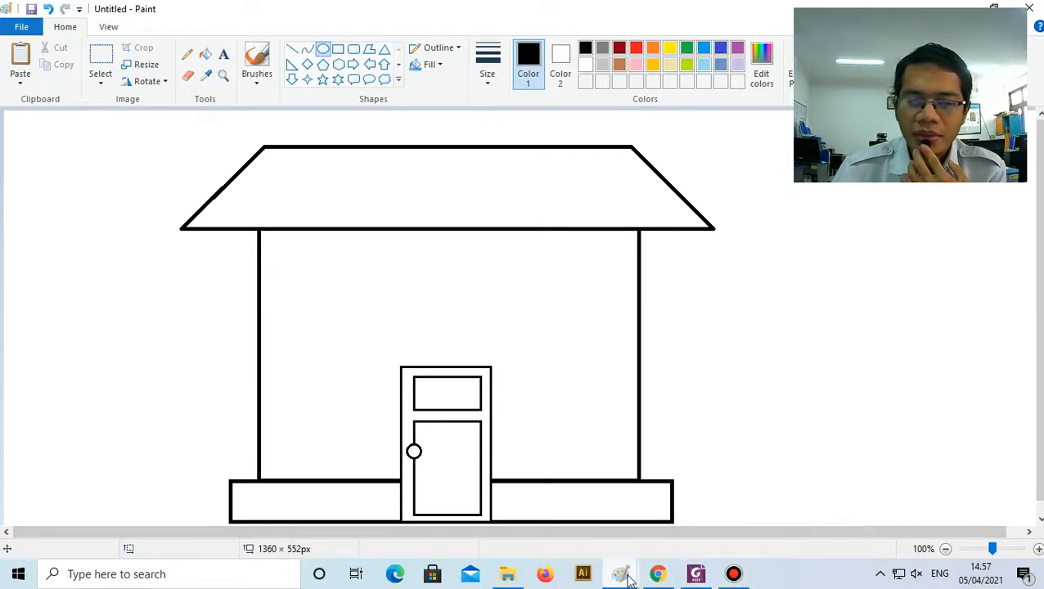
Step: With a thicker outline, draw an upper-left window: a header rectangle about 136 × 28 px and a frame about 108 × 115 px directly beneath it
{"action": "mouse_move", "coordinate": [628, 579]}
{"action": "left_click", "coordinate": [558, 514]}
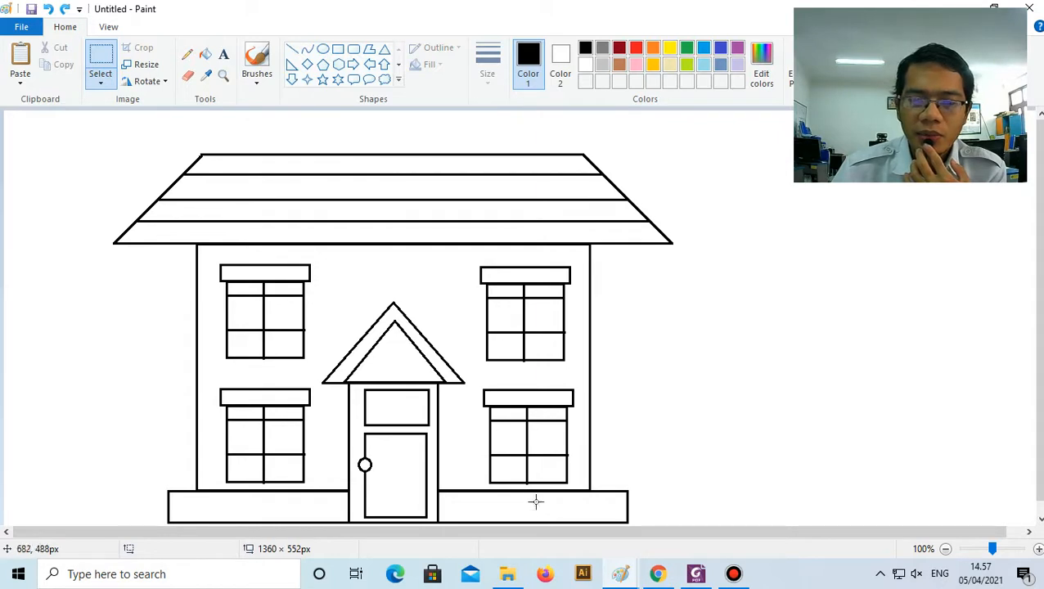
{"action": "mouse_move", "coordinate": [627, 572]}
{"action": "left_click", "coordinate": [697, 514]}
{"action": "left_click", "coordinate": [487, 66]}
{"action": "left_click", "coordinate": [503, 168]}
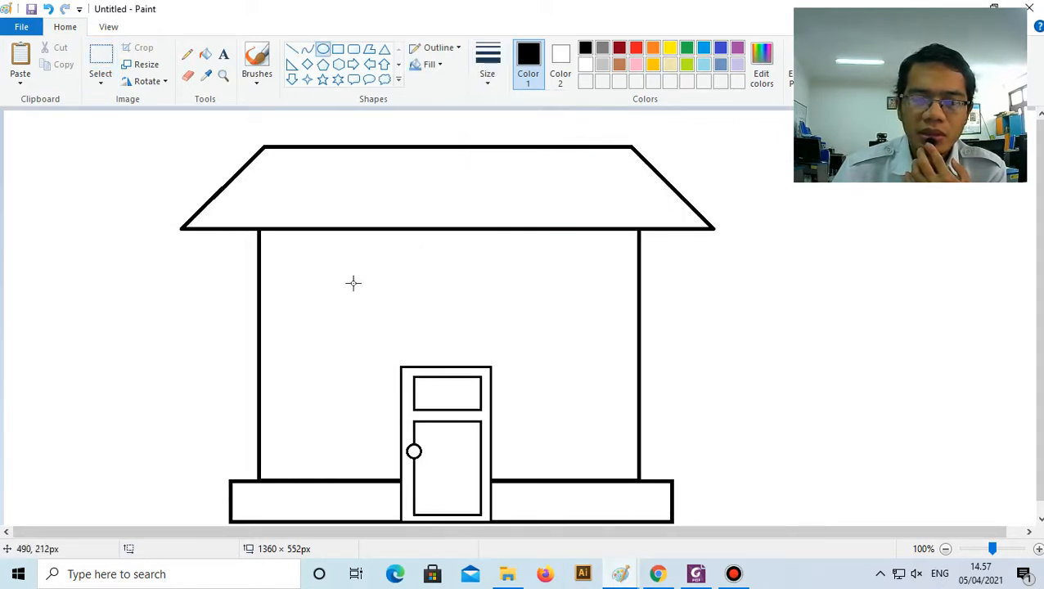
{"action": "left_click_drag", "start_coordinate": [282, 251], "coordinate": [344, 262]}
{"action": "left_click", "coordinate": [49, 9]}
{"action": "left_click", "coordinate": [338, 49]}
{"action": "mouse_move", "coordinate": [279, 245]}
{"action": "left_mouse_down"}
{"action": "mouse_move", "coordinate": [383, 263]}
{"action": "mouse_move", "coordinate": [331, 265]}
{"action": "left_mouse_up"}
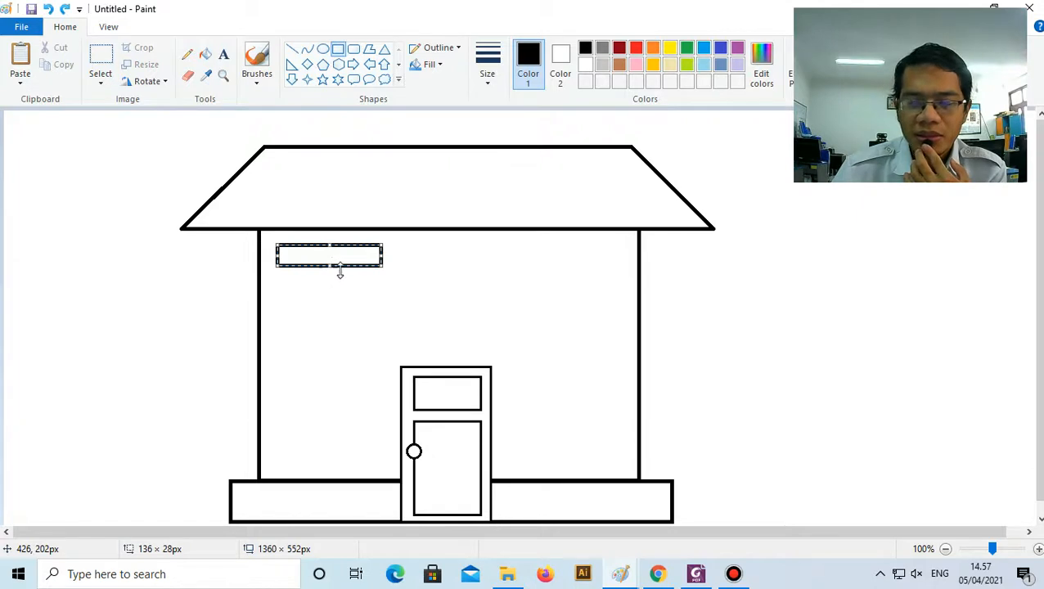
{"action": "left_click", "coordinate": [494, 299]}
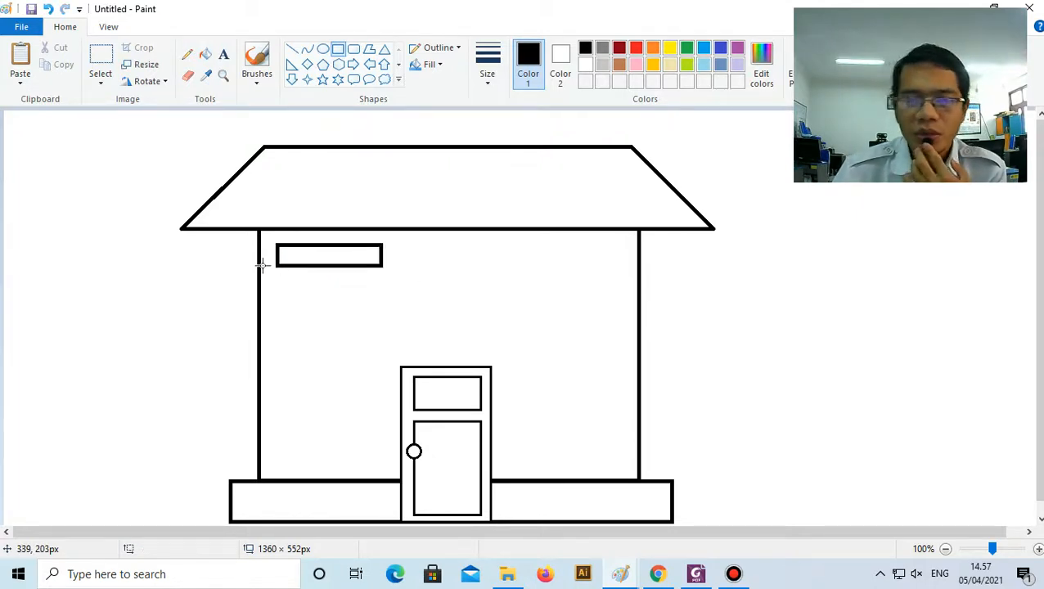
{"action": "left_click_drag", "start_coordinate": [281, 264], "coordinate": [372, 356]}
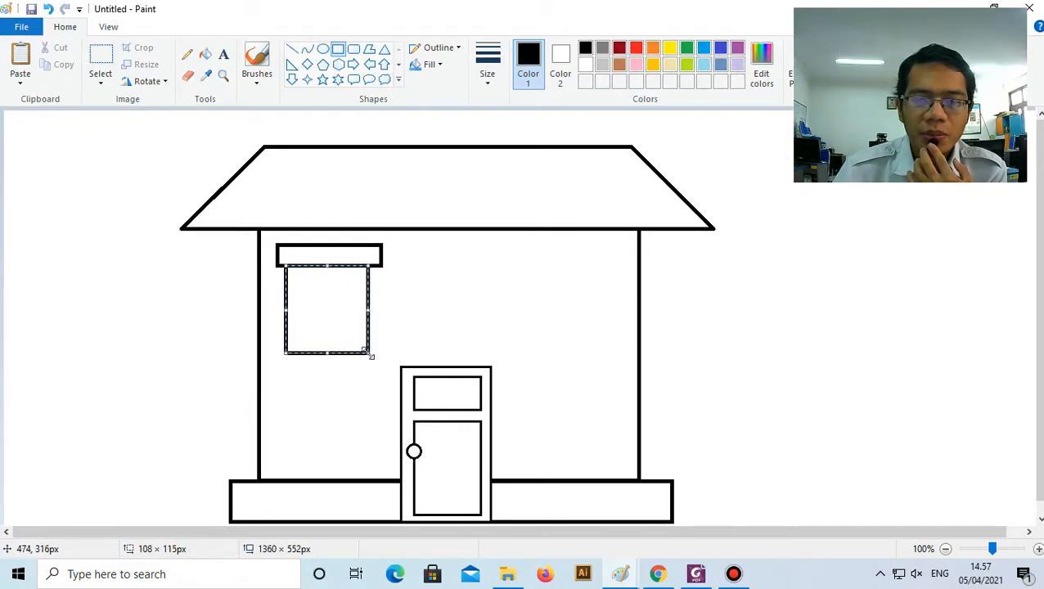
{"action": "left_click", "coordinate": [414, 273]}
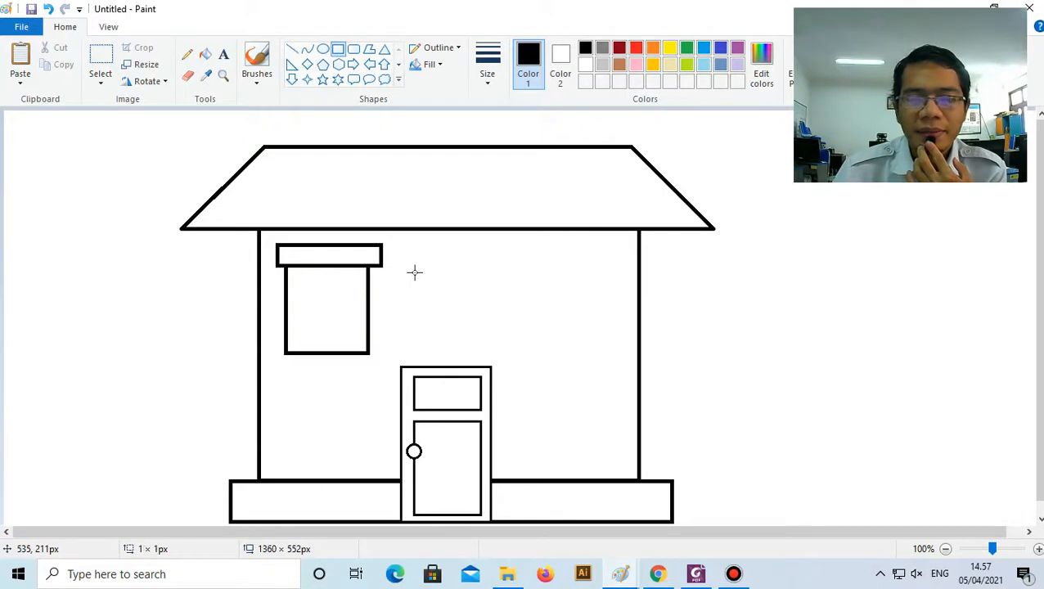
Step: Divide the window into six panes with two horizontal lines and one central vertical line, using a thinner line
{"action": "left_click", "coordinate": [293, 50]}
{"action": "left_click", "coordinate": [492, 74]}
{"action": "left_click", "coordinate": [522, 140]}
{"action": "left_click_drag", "start_coordinate": [286, 283], "coordinate": [369, 283]}
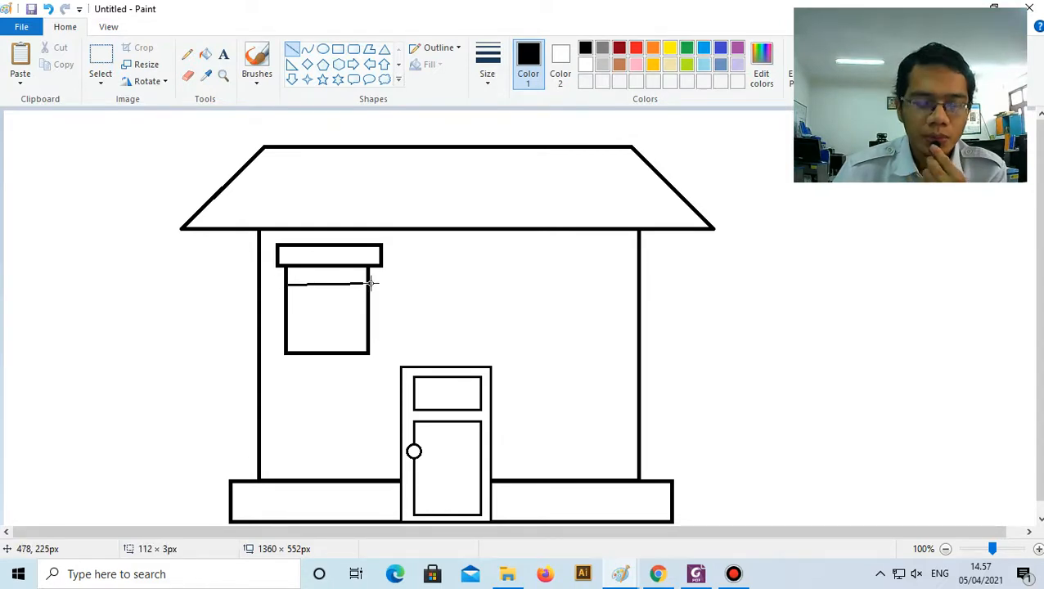
{"action": "left_click_drag", "start_coordinate": [370, 283], "coordinate": [369, 284]}
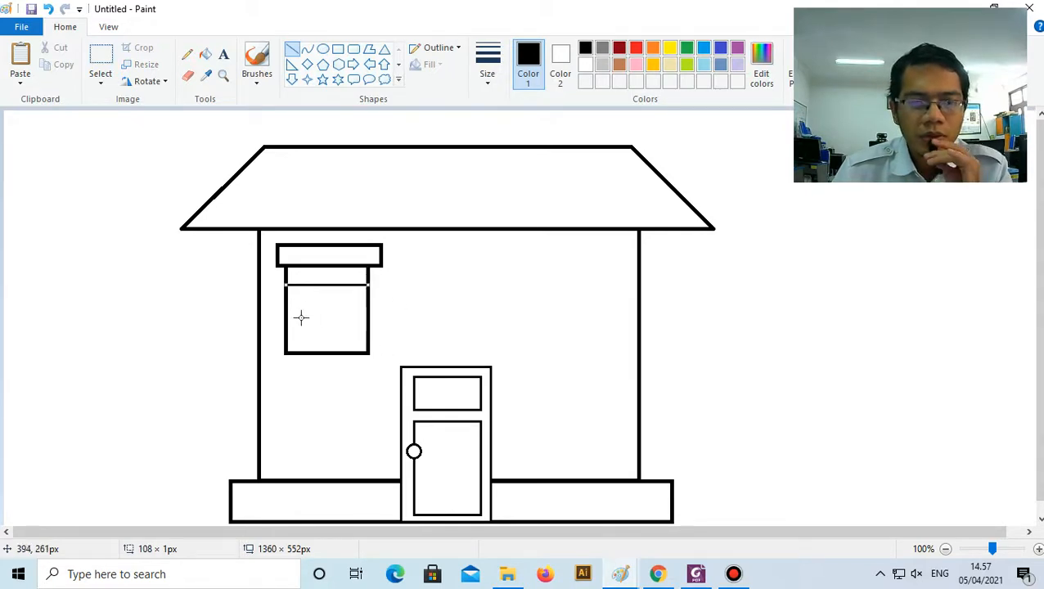
{"action": "left_click_drag", "start_coordinate": [284, 321], "coordinate": [369, 321]}
{"action": "key", "text": "Up"}
{"action": "key", "text": "Up"}
{"action": "key", "text": "Up"}
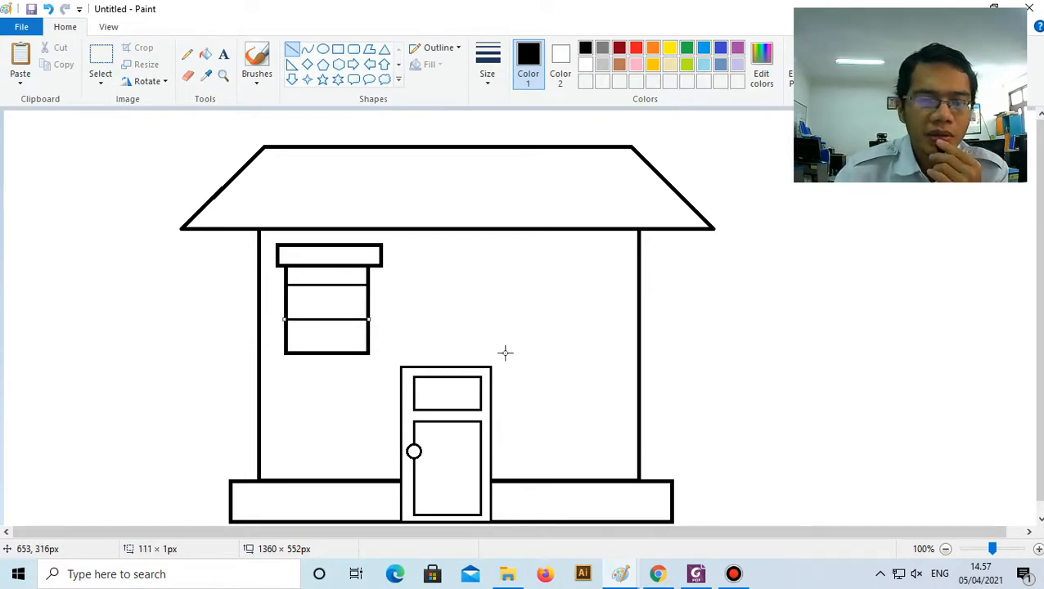
{"action": "left_click_drag", "start_coordinate": [325, 265], "coordinate": [327, 353]}
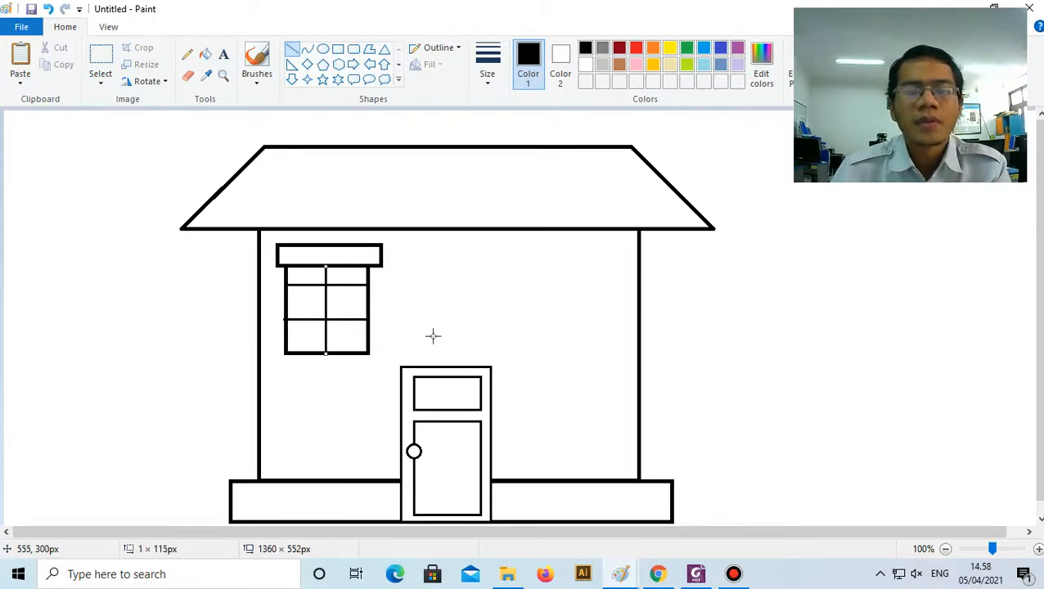
{"action": "left_click", "coordinate": [462, 311]}
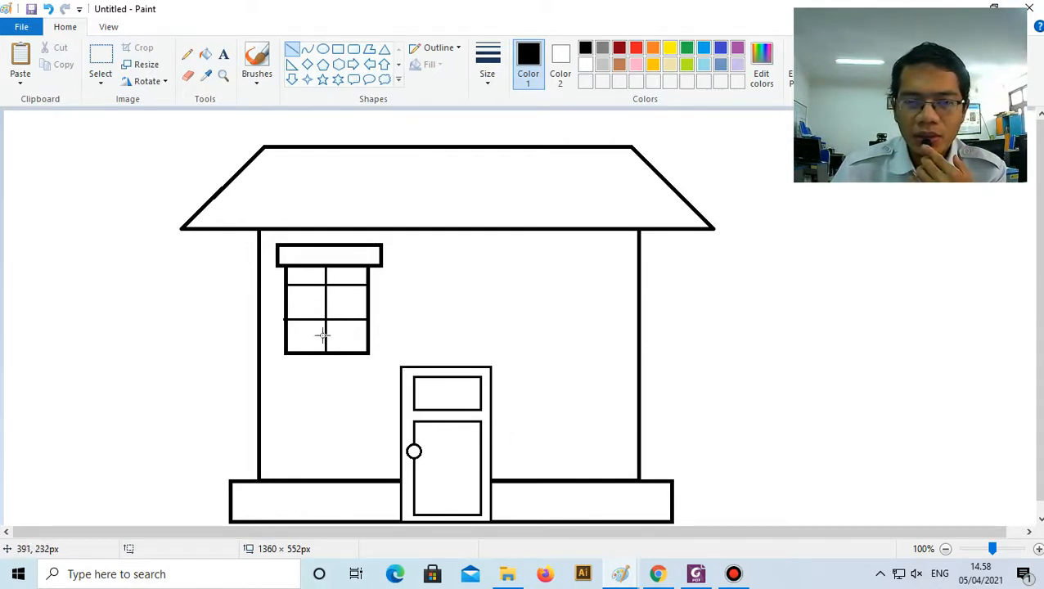
Step: Following the finished drawing, draw a triangular porch roof about 172 × 119 px on top of the door frame, enlarge it slightly and centre it
{"action": "mouse_move", "coordinate": [628, 575]}
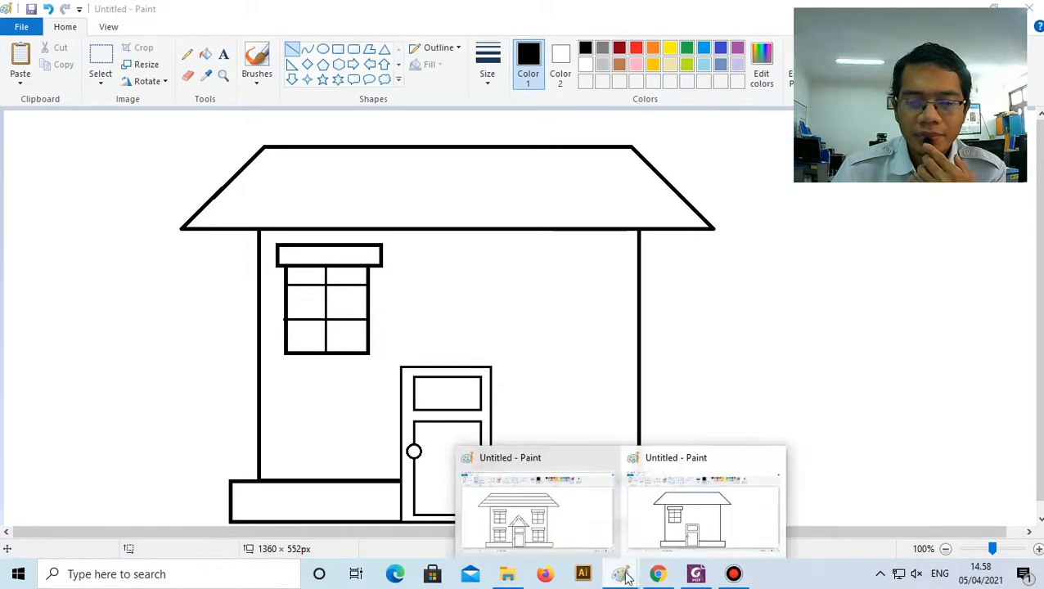
{"action": "left_click", "coordinate": [576, 543]}
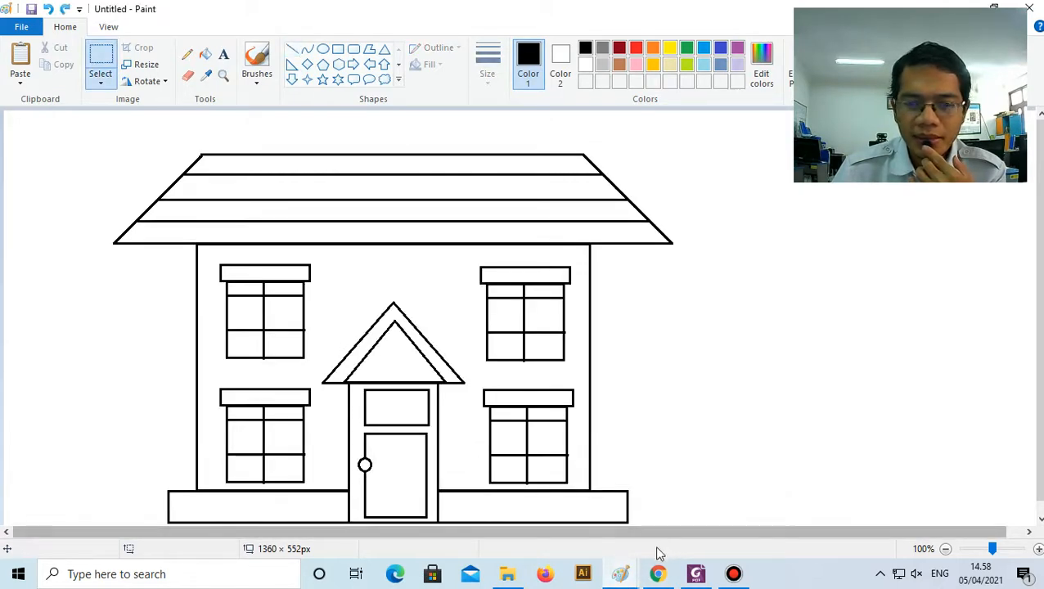
{"action": "mouse_move", "coordinate": [630, 576]}
{"action": "left_click", "coordinate": [697, 517]}
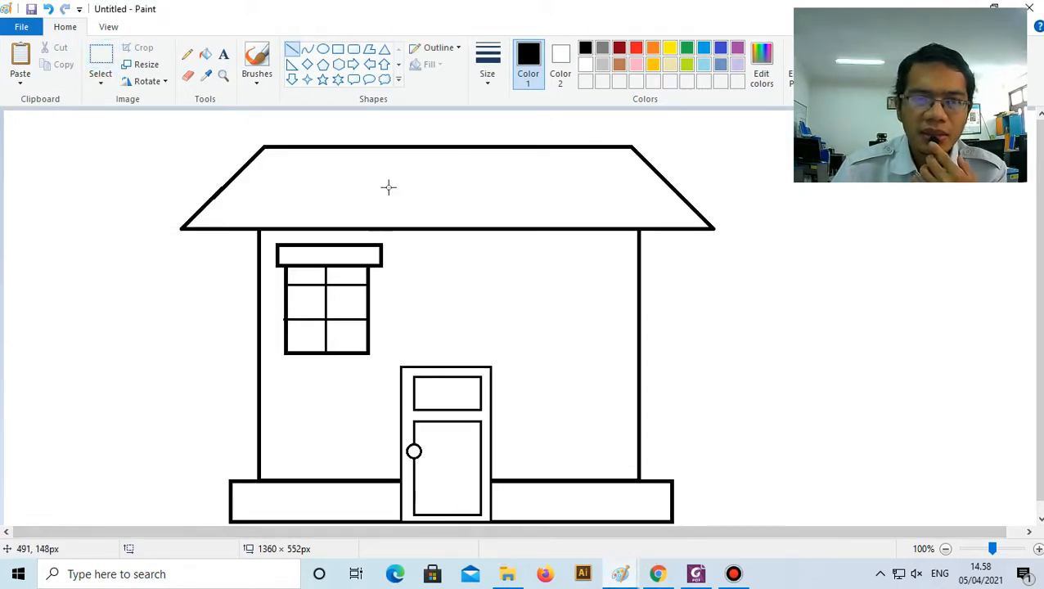
{"action": "left_click", "coordinate": [384, 49]}
{"action": "left_click_drag", "start_coordinate": [398, 284], "coordinate": [514, 325]}
{"action": "left_click_drag", "start_coordinate": [446, 285], "coordinate": [445, 273]}
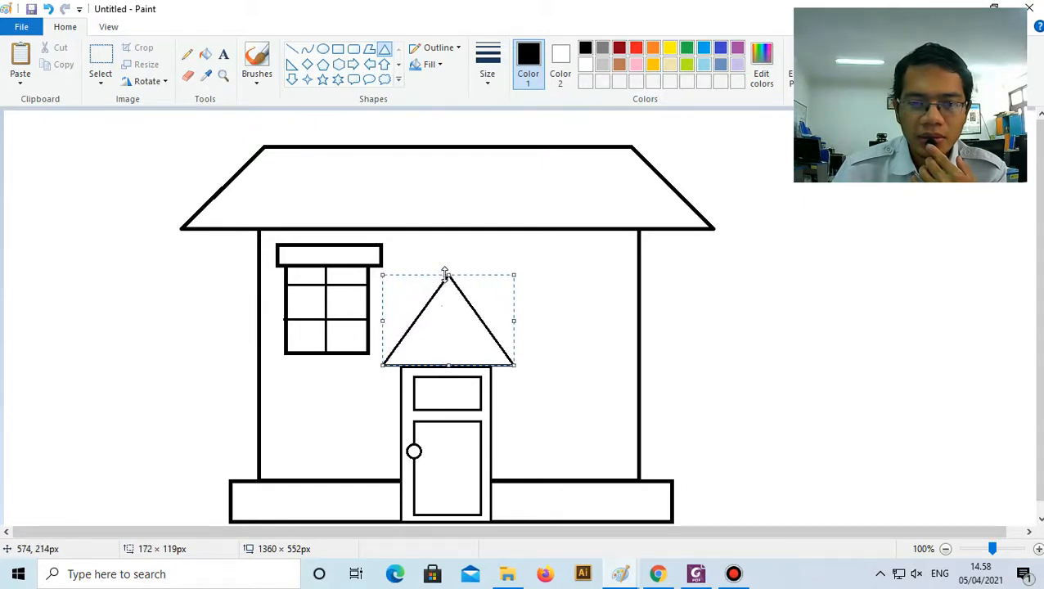
{"action": "left_click_drag", "start_coordinate": [445, 310], "coordinate": [440, 313]}
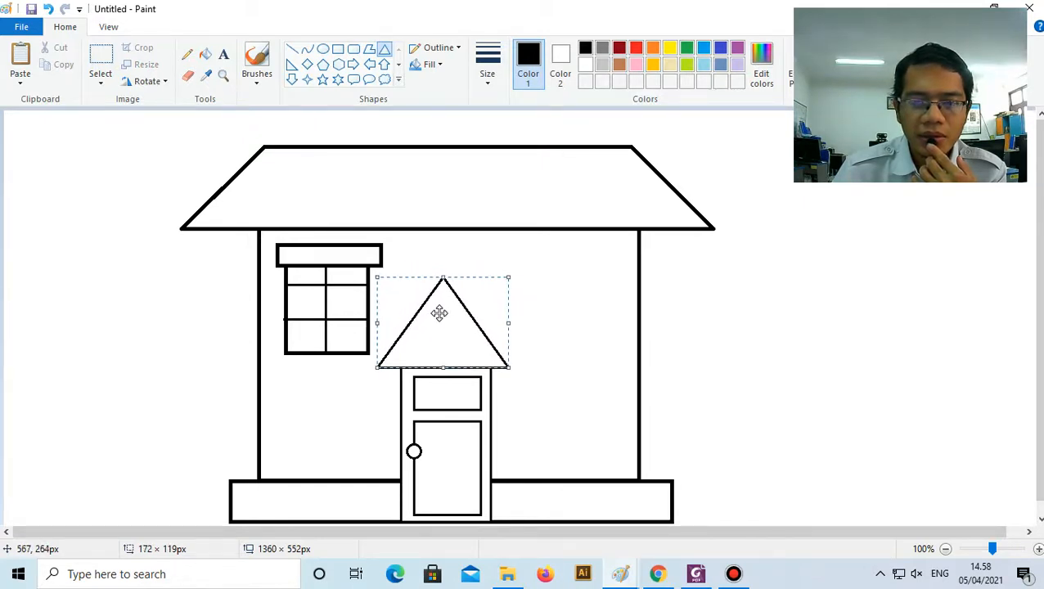
{"action": "left_click_drag", "start_coordinate": [508, 329], "coordinate": [474, 334]}
{"action": "mouse_move", "coordinate": [446, 279]}
{"action": "left_mouse_down"}
{"action": "mouse_move", "coordinate": [457, 339]}
{"action": "mouse_move", "coordinate": [483, 366]}
{"action": "left_mouse_up"}
{"action": "left_click", "coordinate": [461, 245]}
Step: Fit a smaller inner triangle, about 118 × 89 px, inside the porch roof with its base on the door frame
{"action": "left_click_drag", "start_coordinate": [439, 332], "coordinate": [397, 331]}
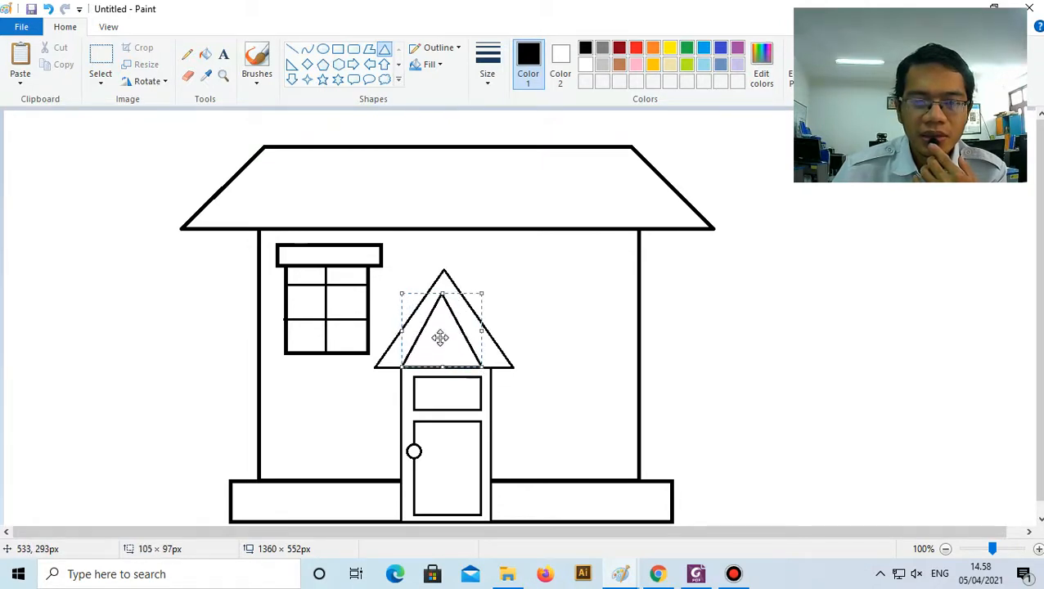
{"action": "left_click_drag", "start_coordinate": [482, 330], "coordinate": [492, 331]}
{"action": "left_click_drag", "start_coordinate": [446, 293], "coordinate": [441, 329]}
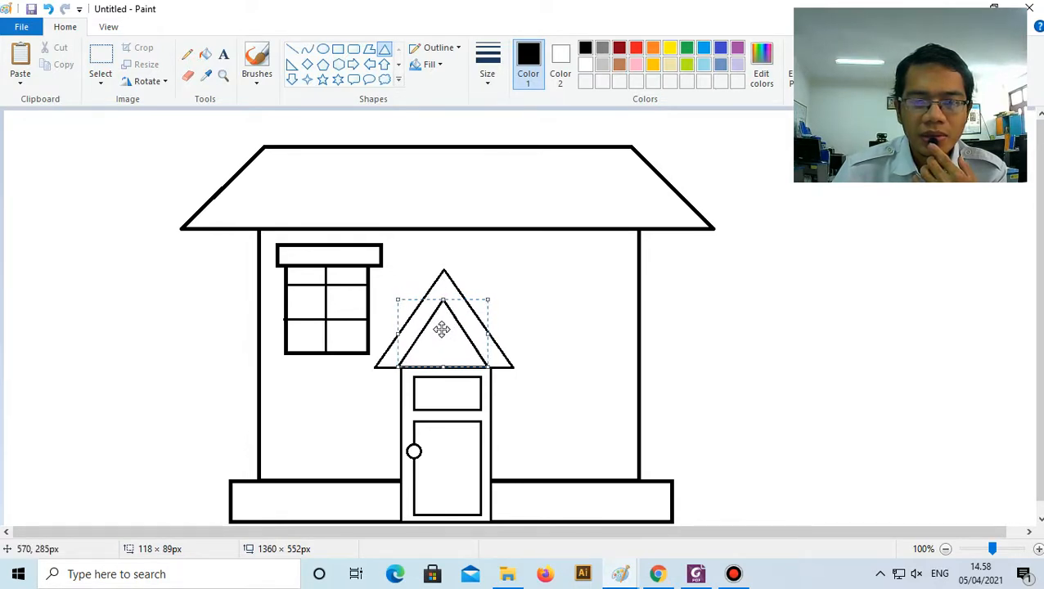
{"action": "left_click", "coordinate": [587, 310]}
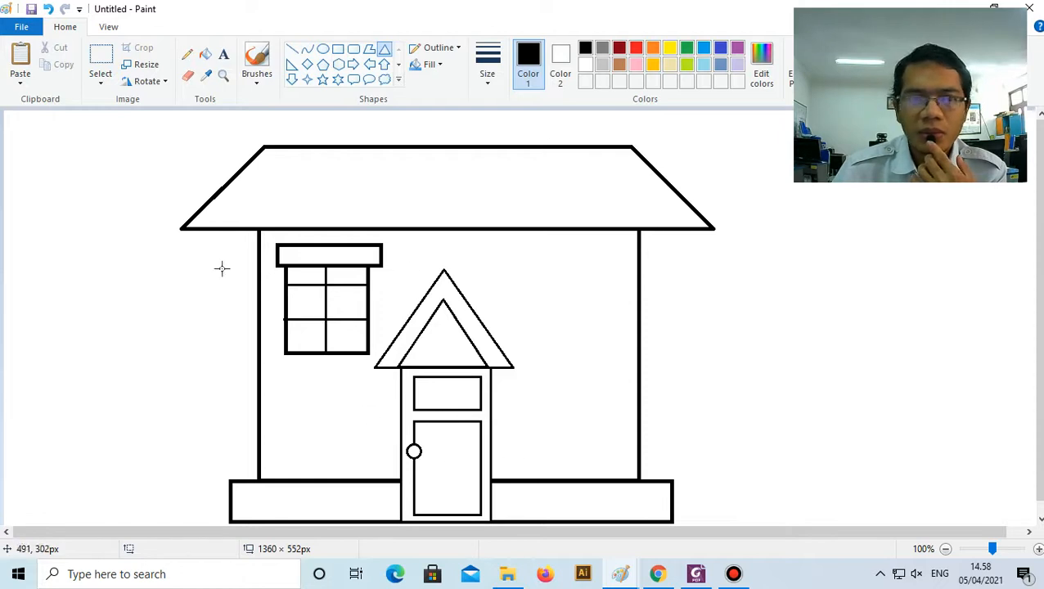
Step: Undo both porch-roof triangles above the door
{"action": "left_click", "coordinate": [48, 10]}
{"action": "left_click", "coordinate": [49, 10]}
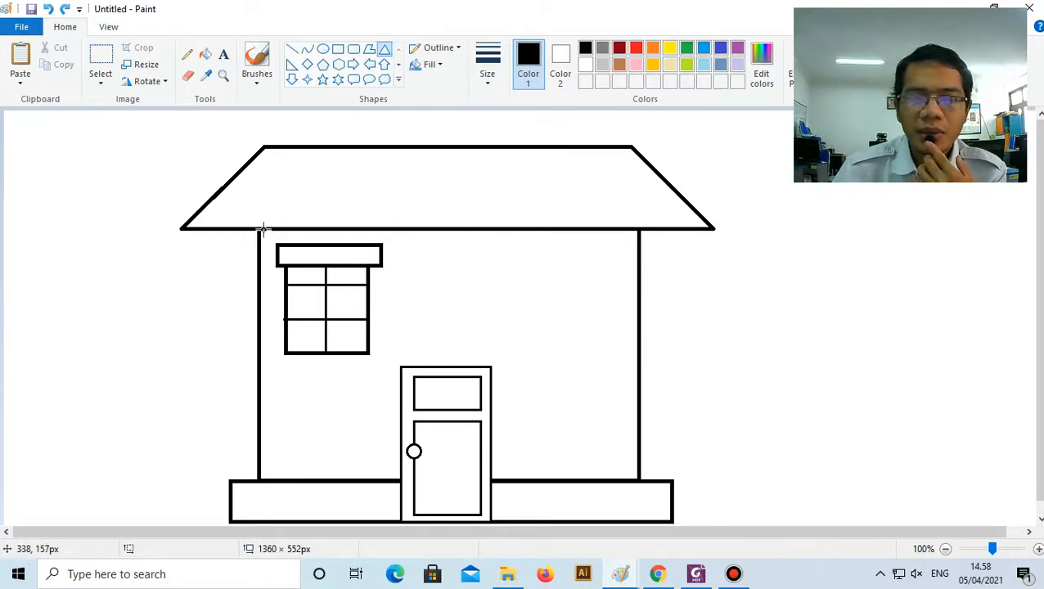
Step: Select the whole upper-left window in a rectangle about 163 × 168 px and shift it slightly closer to the left wall
{"action": "left_click", "coordinate": [109, 61]}
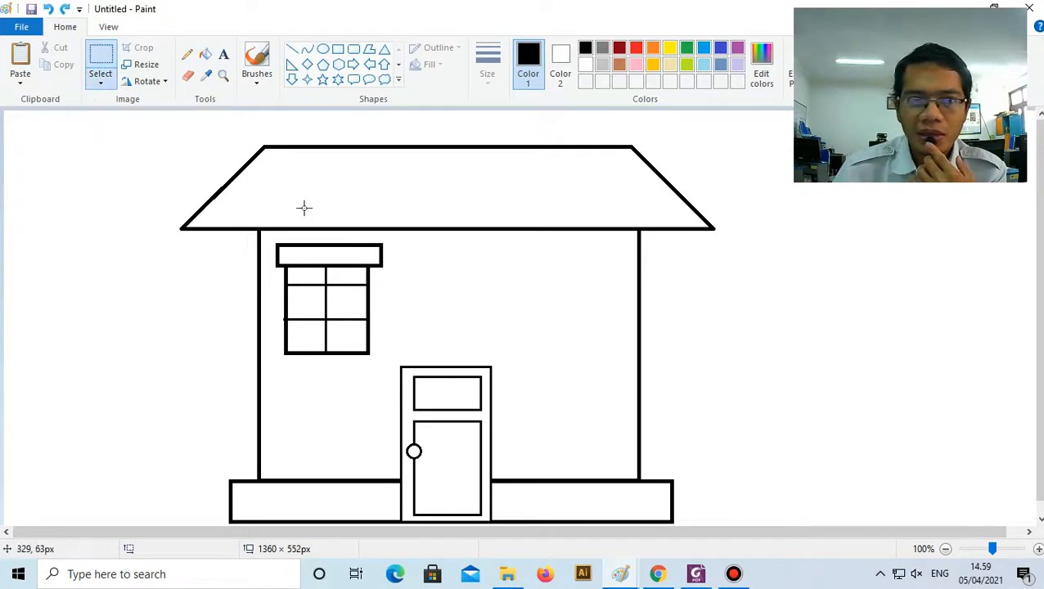
{"action": "left_click_drag", "start_coordinate": [267, 237], "coordinate": [392, 369]}
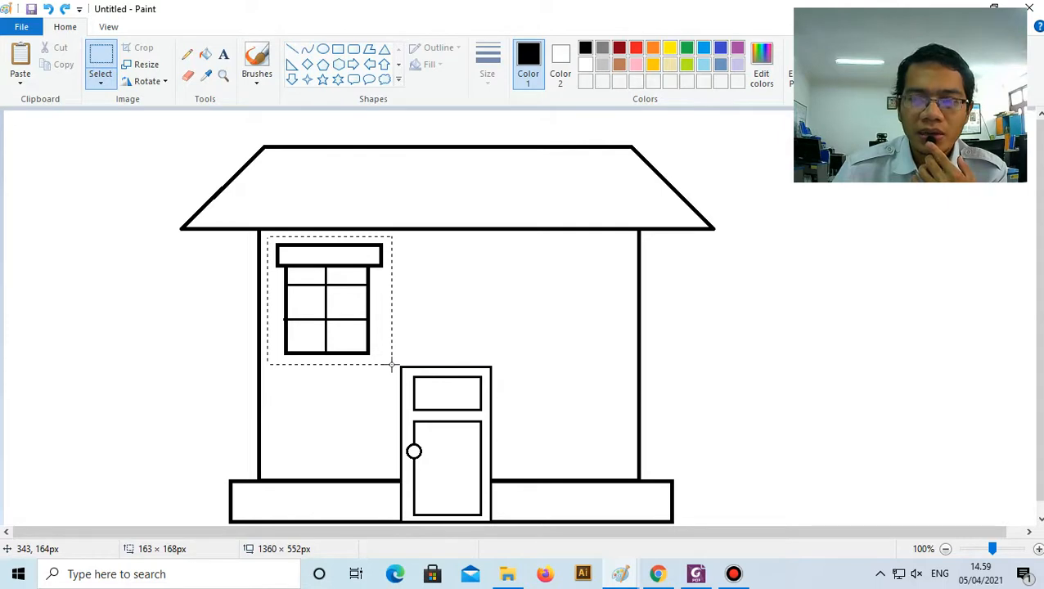
{"action": "left_click_drag", "start_coordinate": [392, 368], "coordinate": [392, 368]}
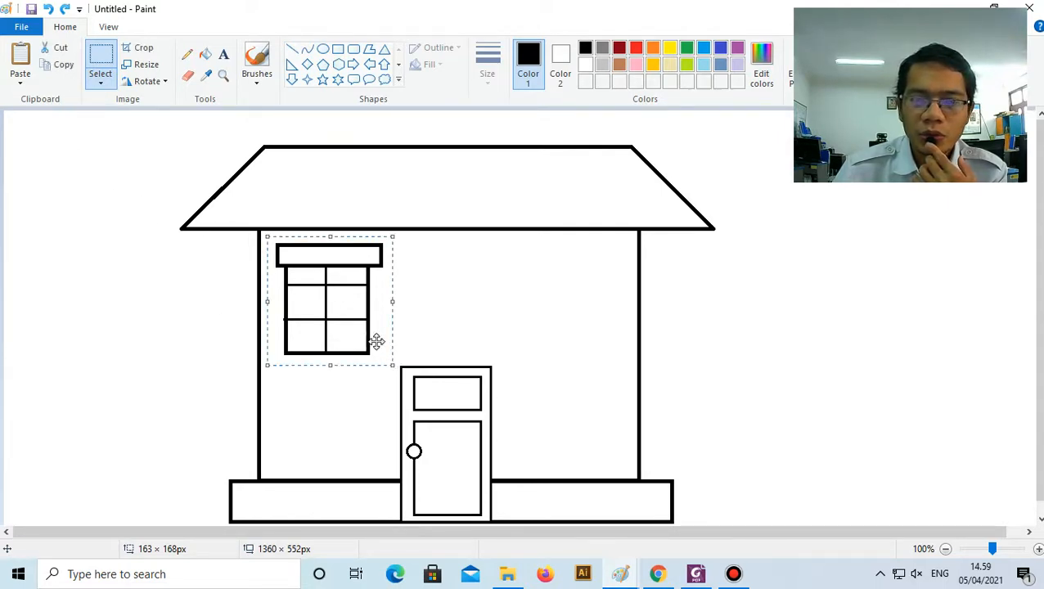
{"action": "mouse_move", "coordinate": [311, 300]}
{"action": "left_mouse_down"}
{"action": "mouse_move", "coordinate": [324, 303]}
{"action": "mouse_move", "coordinate": [313, 300]}
{"action": "left_mouse_up"}
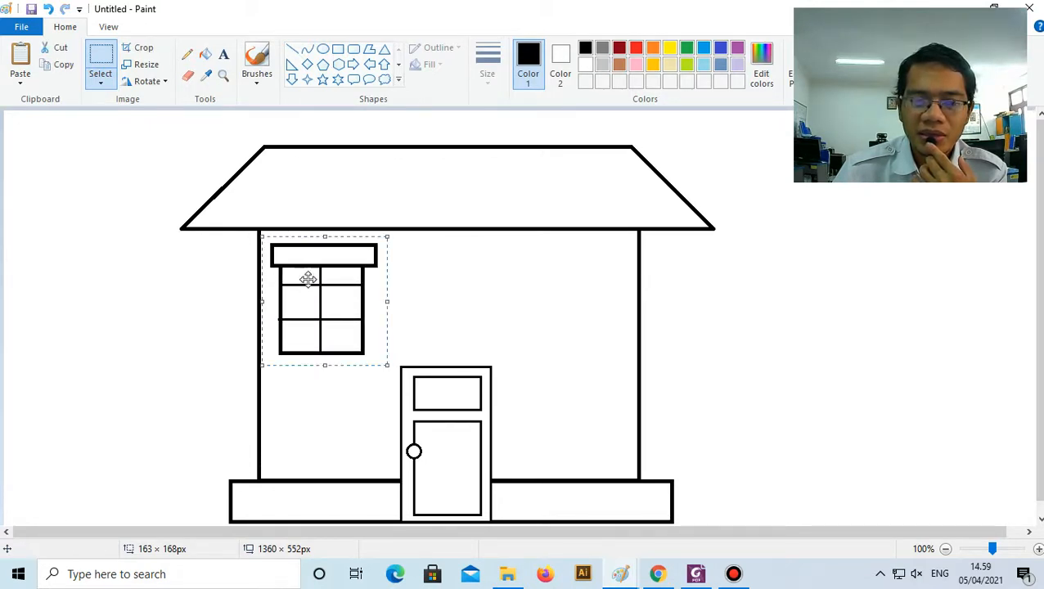
Step: Copy the selected window and place a duplicate at the same height near the right wall of the upper floor
{"action": "left_click", "coordinate": [66, 65]}
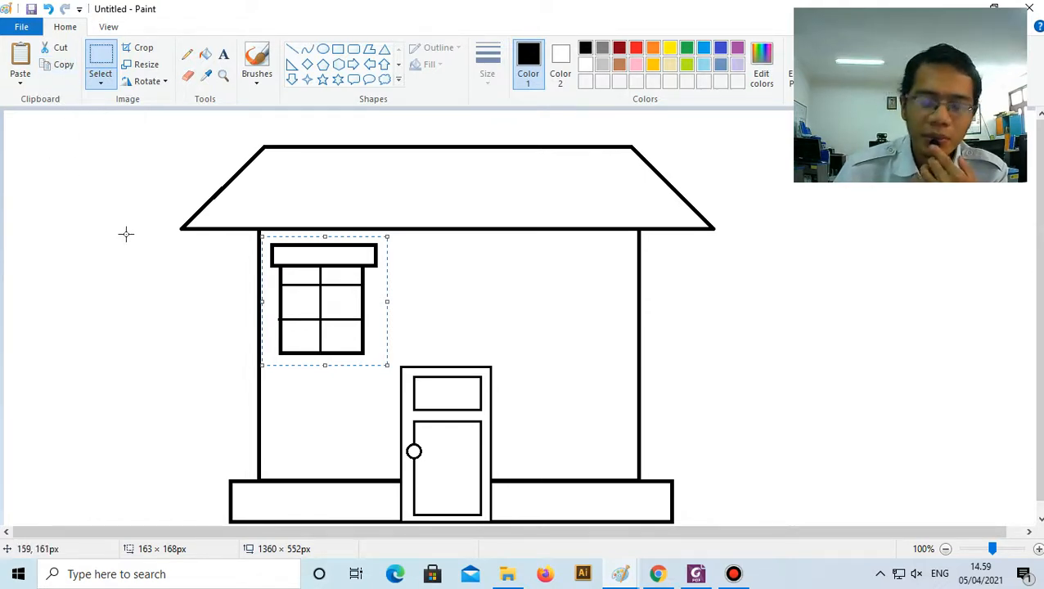
{"action": "left_click", "coordinate": [24, 61]}
{"action": "left_click_drag", "start_coordinate": [70, 170], "coordinate": [571, 292]}
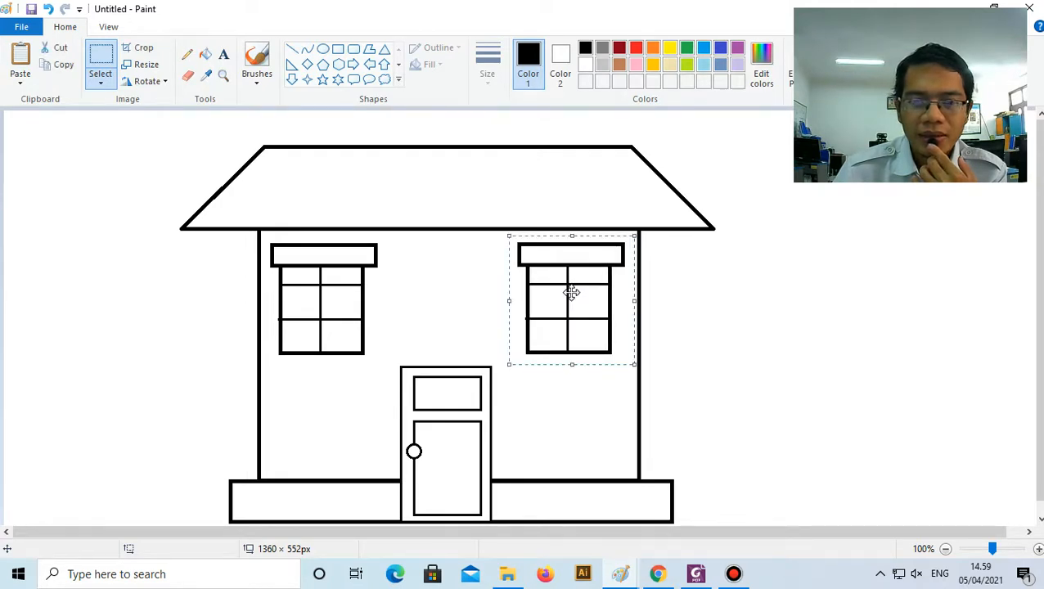
Step: Paste another window copy, shrink its selection to about 140 × 150 px and place it under the upper-left window
{"action": "left_click", "coordinate": [22, 59]}
{"action": "left_click_drag", "start_coordinate": [44, 151], "coordinate": [78, 321]}
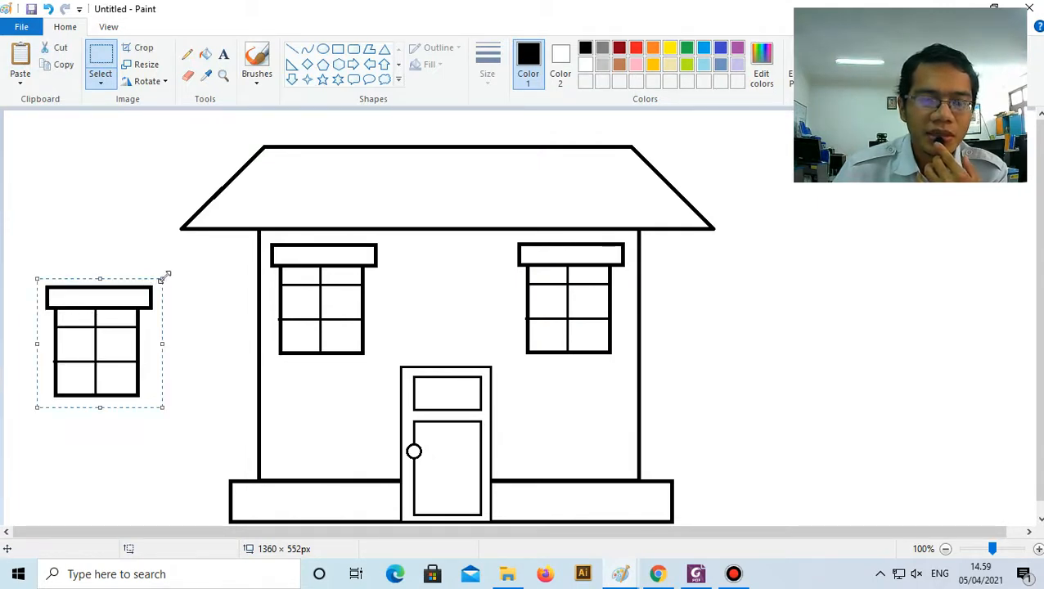
{"action": "left_click_drag", "start_coordinate": [161, 280], "coordinate": [145, 293]}
{"action": "left_click_drag", "start_coordinate": [102, 334], "coordinate": [340, 412]}
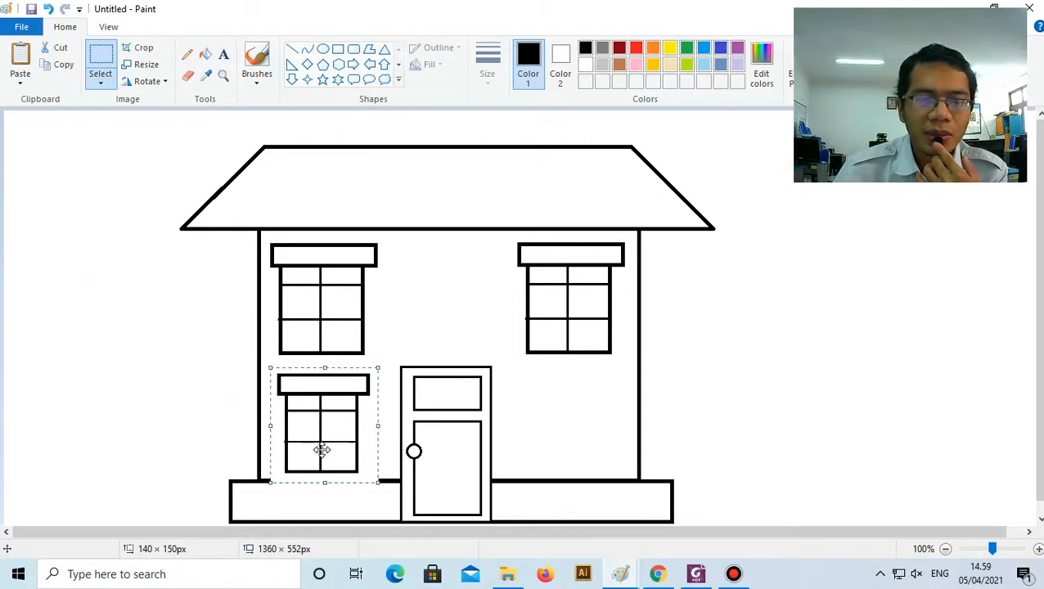
Step: Turn on transparent selection to keep the foundation line intact, and nudge the lower-left window slightly up
{"action": "left_click", "coordinate": [101, 85]}
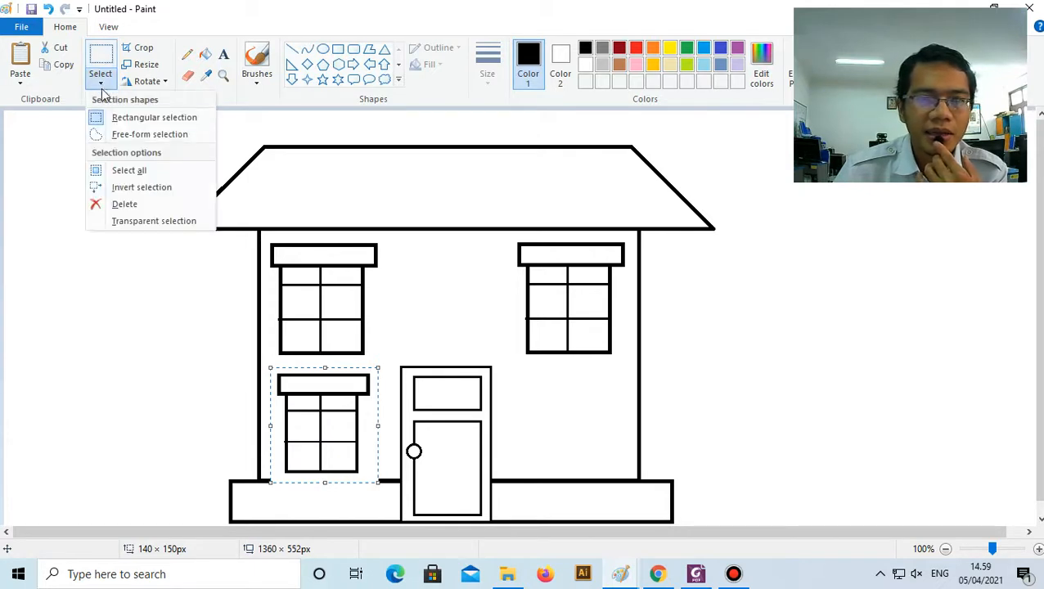
{"action": "left_click", "coordinate": [115, 223]}
{"action": "left_click", "coordinate": [317, 401]}
{"action": "key", "text": "ctrl+z"}
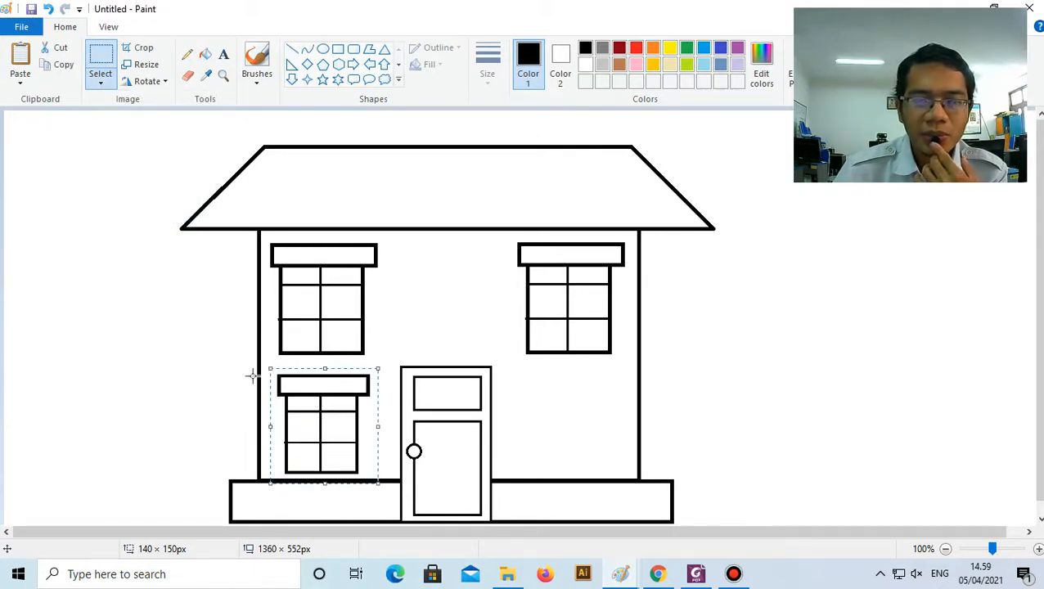
{"action": "left_click_drag", "start_coordinate": [326, 391], "coordinate": [327, 387]}
{"action": "left_click", "coordinate": [160, 329]}
Step: Paste a fourth window under the upper-right one, shrink its selection to about 133 × 147 px and centre it there
{"action": "left_click", "coordinate": [21, 61]}
{"action": "left_click_drag", "start_coordinate": [68, 143], "coordinate": [585, 405]}
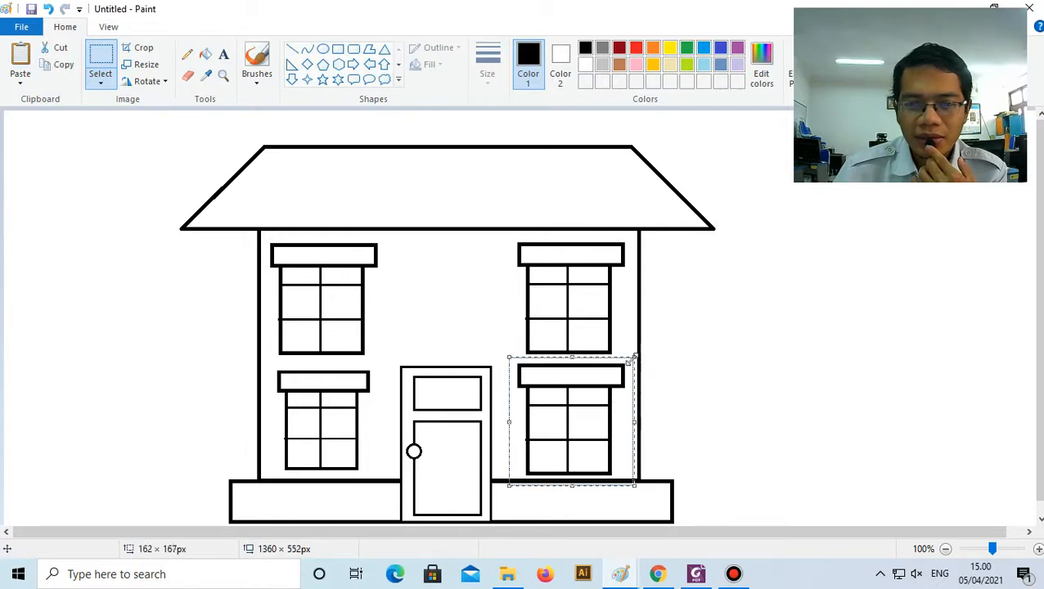
{"action": "mouse_move", "coordinate": [630, 360]}
{"action": "left_mouse_down"}
{"action": "mouse_move", "coordinate": [593, 389]}
{"action": "mouse_move", "coordinate": [615, 372]}
{"action": "left_mouse_up"}
{"action": "mouse_move", "coordinate": [589, 393]}
{"action": "left_mouse_down"}
{"action": "mouse_move", "coordinate": [361, 377]}
{"action": "mouse_move", "coordinate": [349, 387]}
{"action": "mouse_move", "coordinate": [596, 389]}
{"action": "left_mouse_up"}
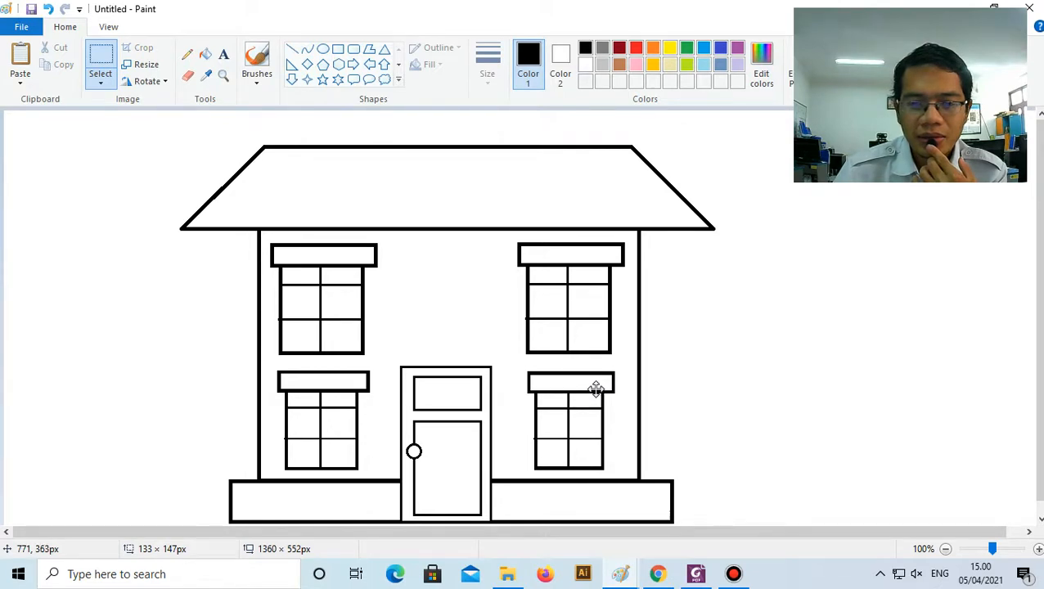
{"action": "left_click", "coordinate": [746, 384]}
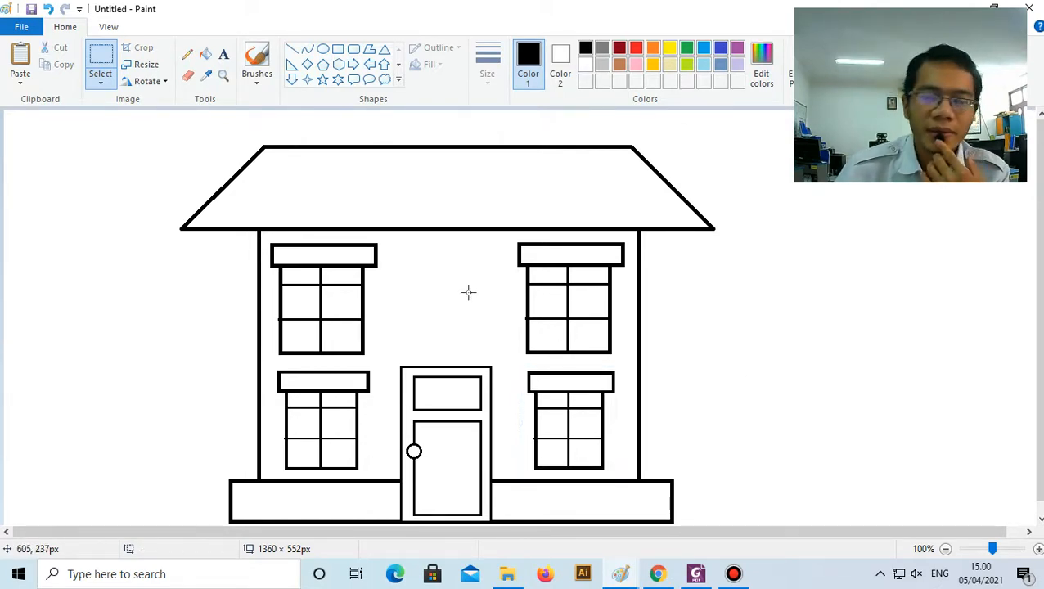
Step: Draw a triangular porch roof on top of the door frame, wider than the frame and centred above it
{"action": "left_click", "coordinate": [386, 48]}
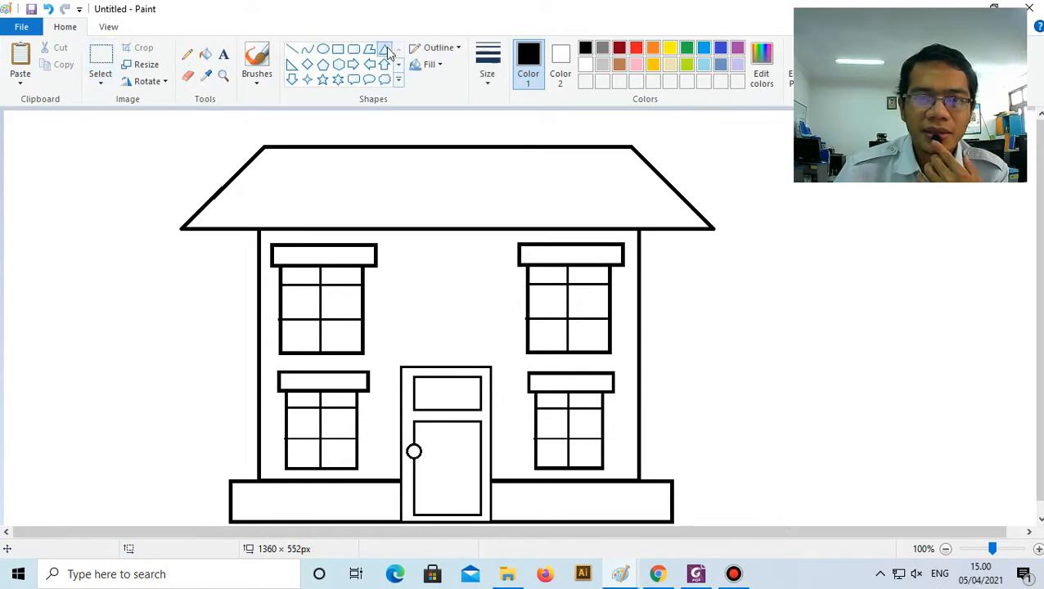
{"action": "left_click_drag", "start_coordinate": [406, 271], "coordinate": [517, 367]}
{"action": "mouse_move", "coordinate": [467, 341]}
{"action": "left_mouse_down"}
{"action": "mouse_move", "coordinate": [450, 340]}
{"action": "mouse_move", "coordinate": [451, 357]}
{"action": "mouse_move", "coordinate": [450, 331]}
{"action": "mouse_move", "coordinate": [450, 342]}
{"action": "mouse_move", "coordinate": [513, 319]}
{"action": "mouse_move", "coordinate": [463, 333]}
{"action": "left_mouse_up"}
{"action": "left_click_drag", "start_coordinate": [456, 278], "coordinate": [448, 267]}
{"action": "left_click", "coordinate": [778, 342]}
Step: Fit a smaller triangle, about 118 × 90 px, inside the porch roof with its base on the door frame
{"action": "mouse_move", "coordinate": [414, 300]}
{"action": "left_mouse_down"}
{"action": "mouse_move", "coordinate": [439, 359]}
{"action": "mouse_move", "coordinate": [483, 359]}
{"action": "left_mouse_up"}
{"action": "left_click_drag", "start_coordinate": [444, 330], "coordinate": [491, 341]}
{"action": "left_click_drag", "start_coordinate": [448, 309], "coordinate": [443, 333]}
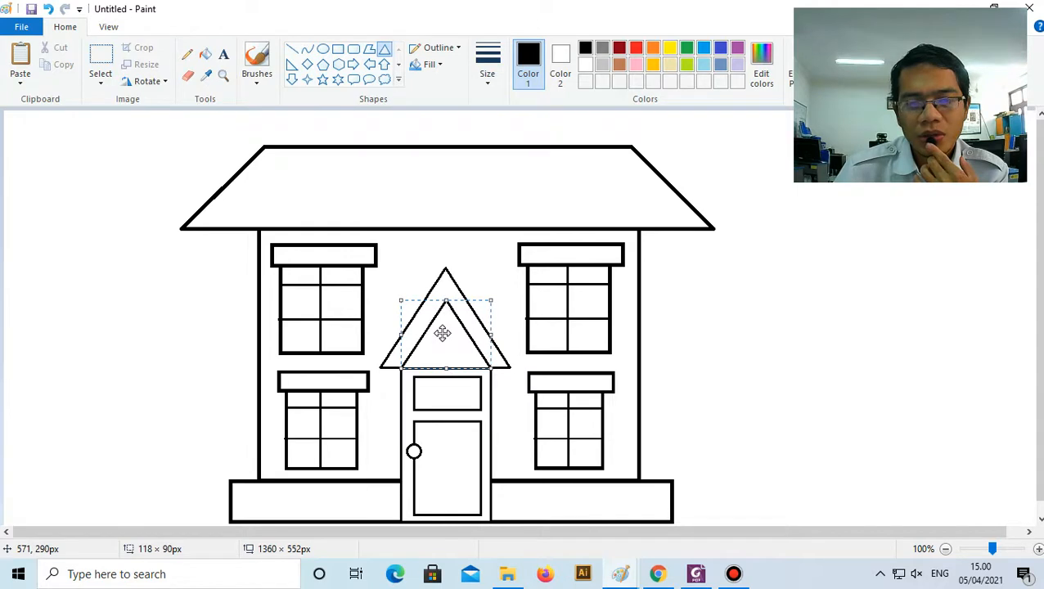
{"action": "left_click", "coordinate": [687, 318]}
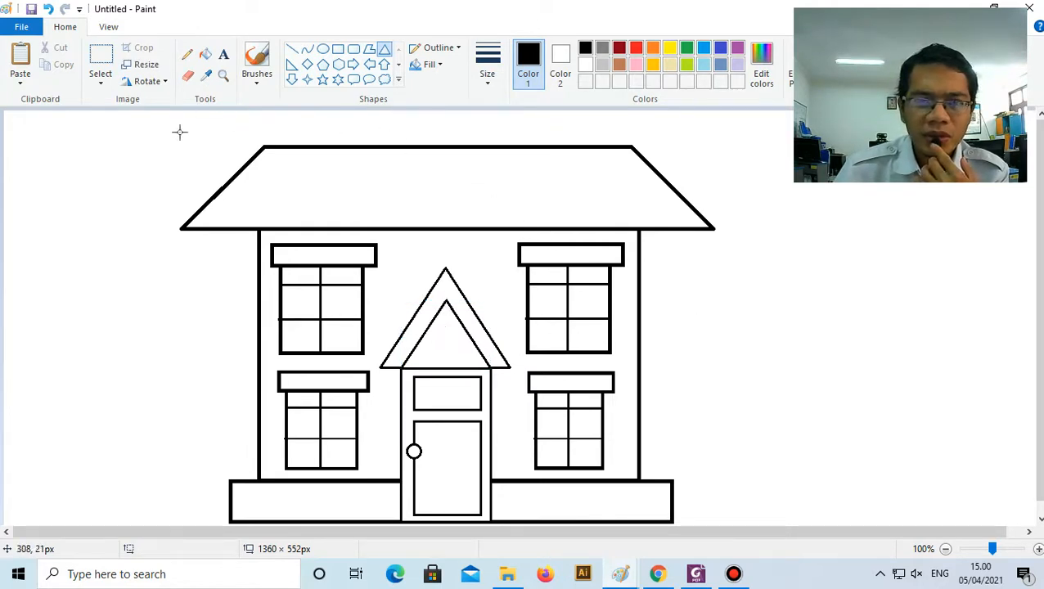
Step: Divide the main roof into four bands with three horizontal lines running from one sloped edge to the other
{"action": "left_click", "coordinate": [293, 51]}
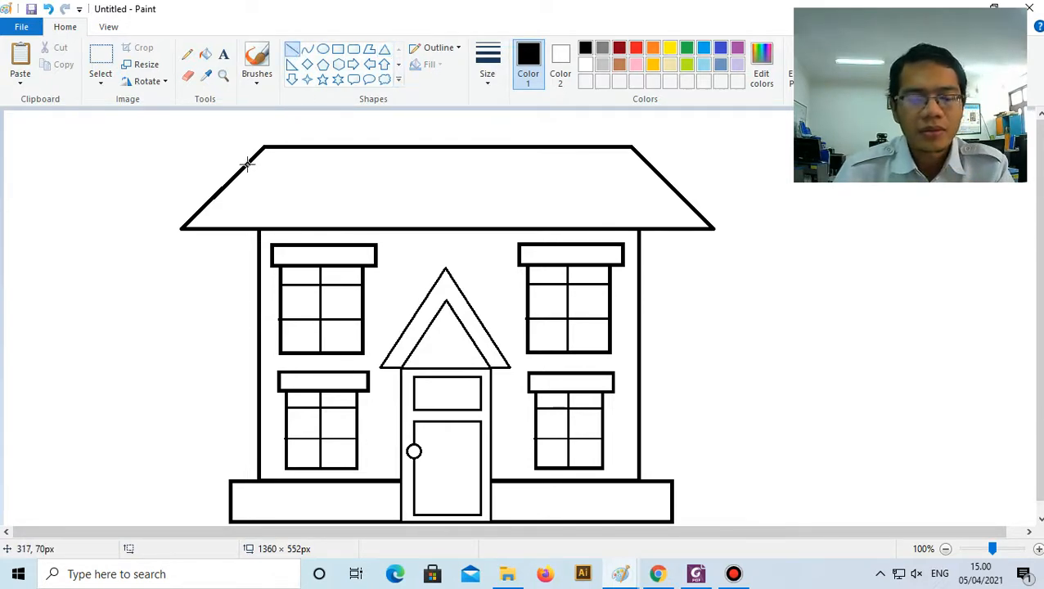
{"action": "left_click_drag", "start_coordinate": [247, 163], "coordinate": [647, 162]}
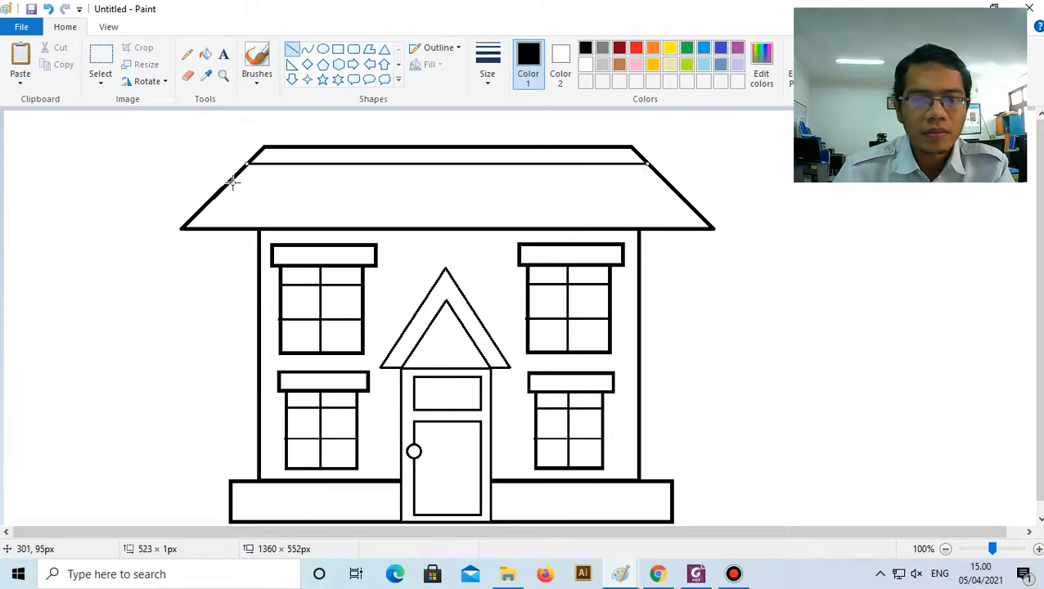
{"action": "left_click_drag", "start_coordinate": [230, 184], "coordinate": [666, 193]}
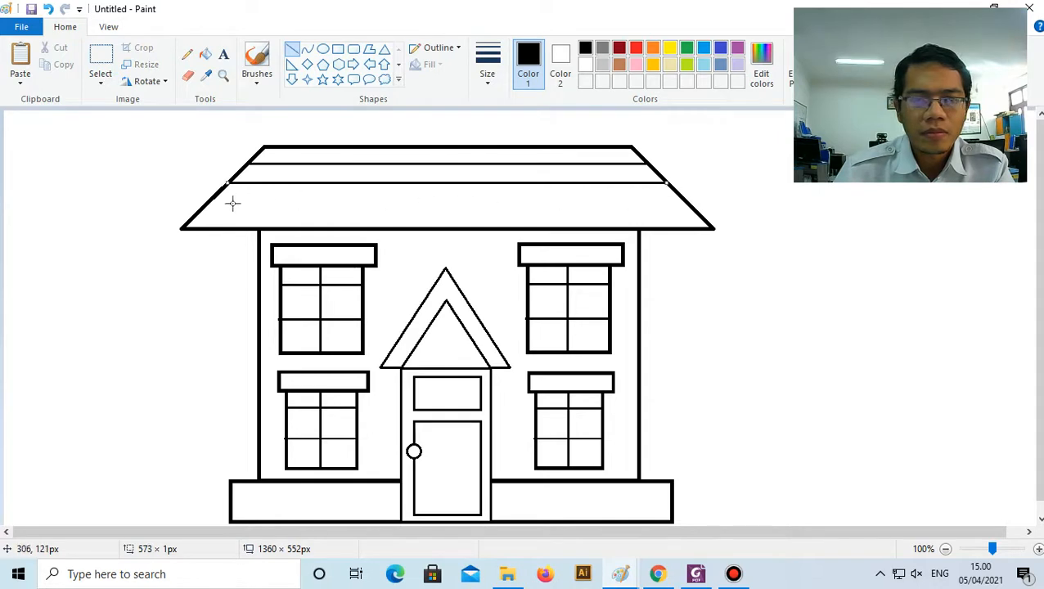
{"action": "left_click_drag", "start_coordinate": [209, 203], "coordinate": [688, 204]}
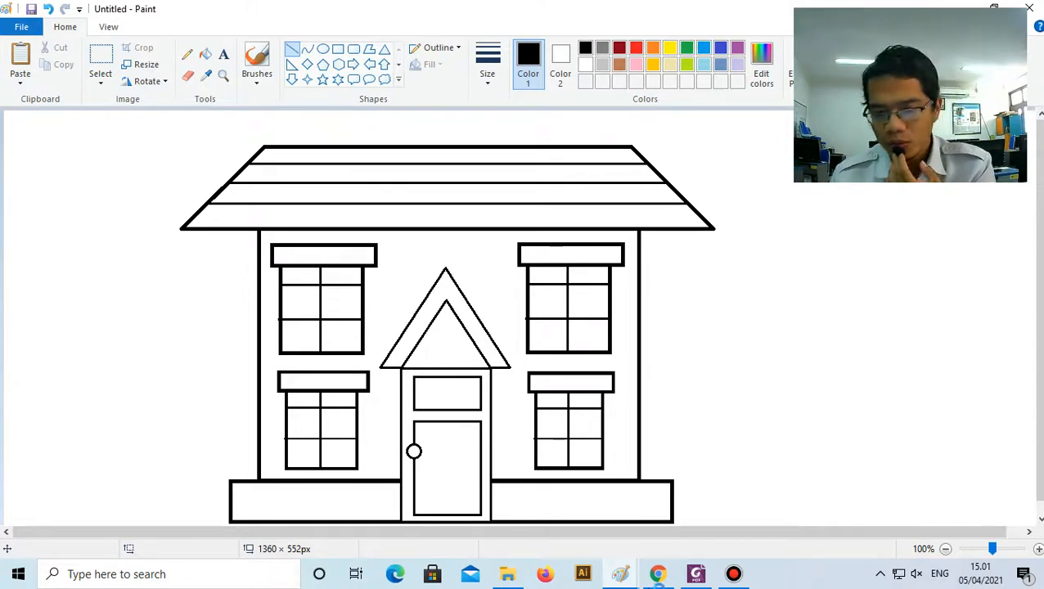
Step: Look up the coloured house picture (Gambar 4.11) in the TIK Kelas 2 PDF in Foxit PhantomPDF, and return to the finished reference drawing in Paint
{"action": "left_click", "coordinate": [697, 574]}
{"action": "scroll", "coordinate": [654, 360], "scroll_direction": "up", "scroll_amount": 5}
{"action": "scroll", "coordinate": [654, 360], "scroll_direction": "down", "scroll_amount": 7}
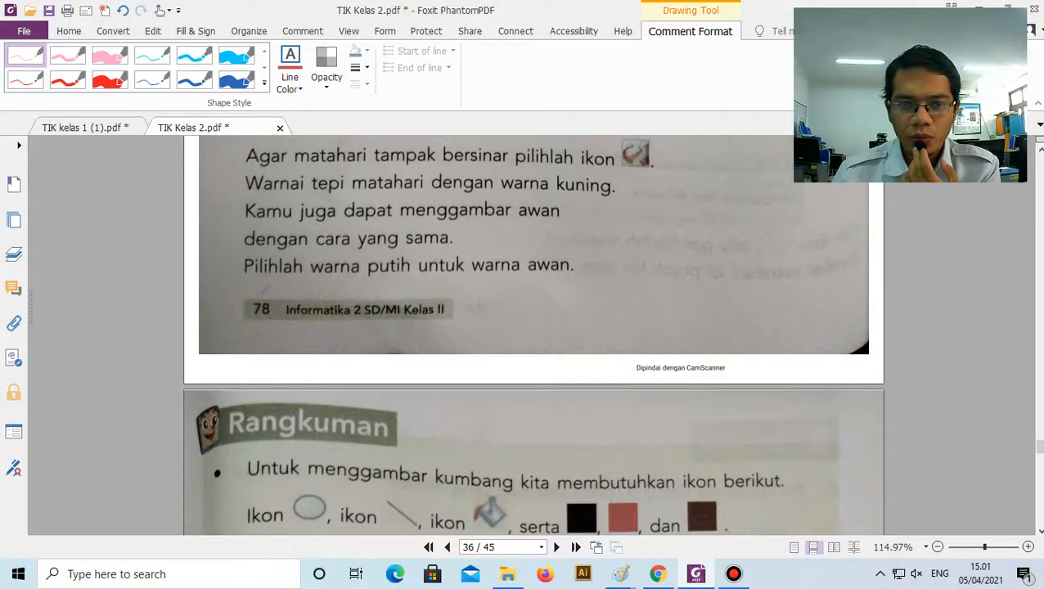
{"action": "scroll", "coordinate": [517, 298], "scroll_direction": "up", "scroll_amount": 5}
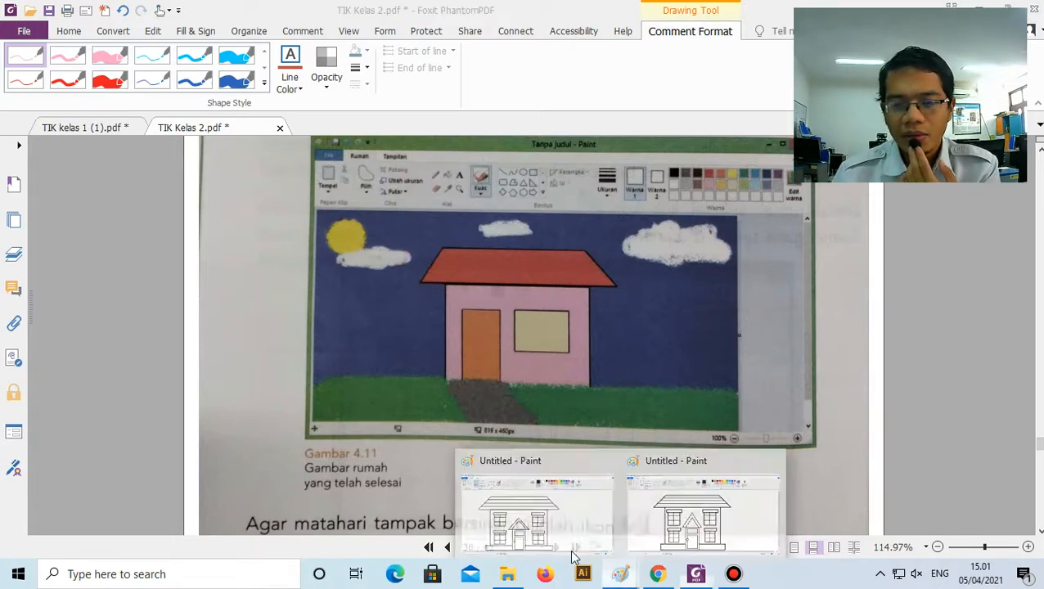
{"action": "left_click", "coordinate": [620, 571]}
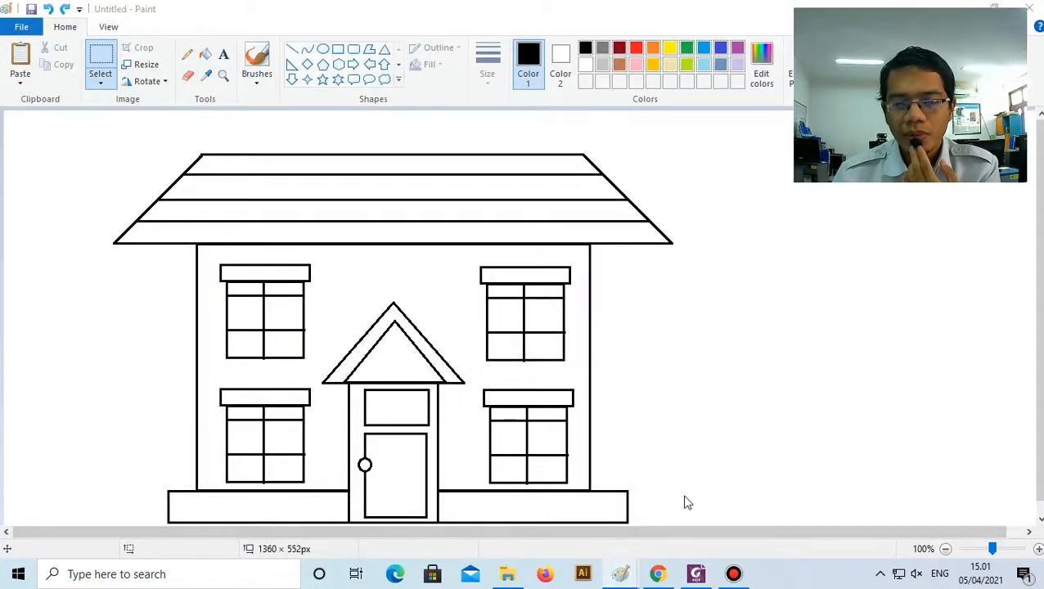